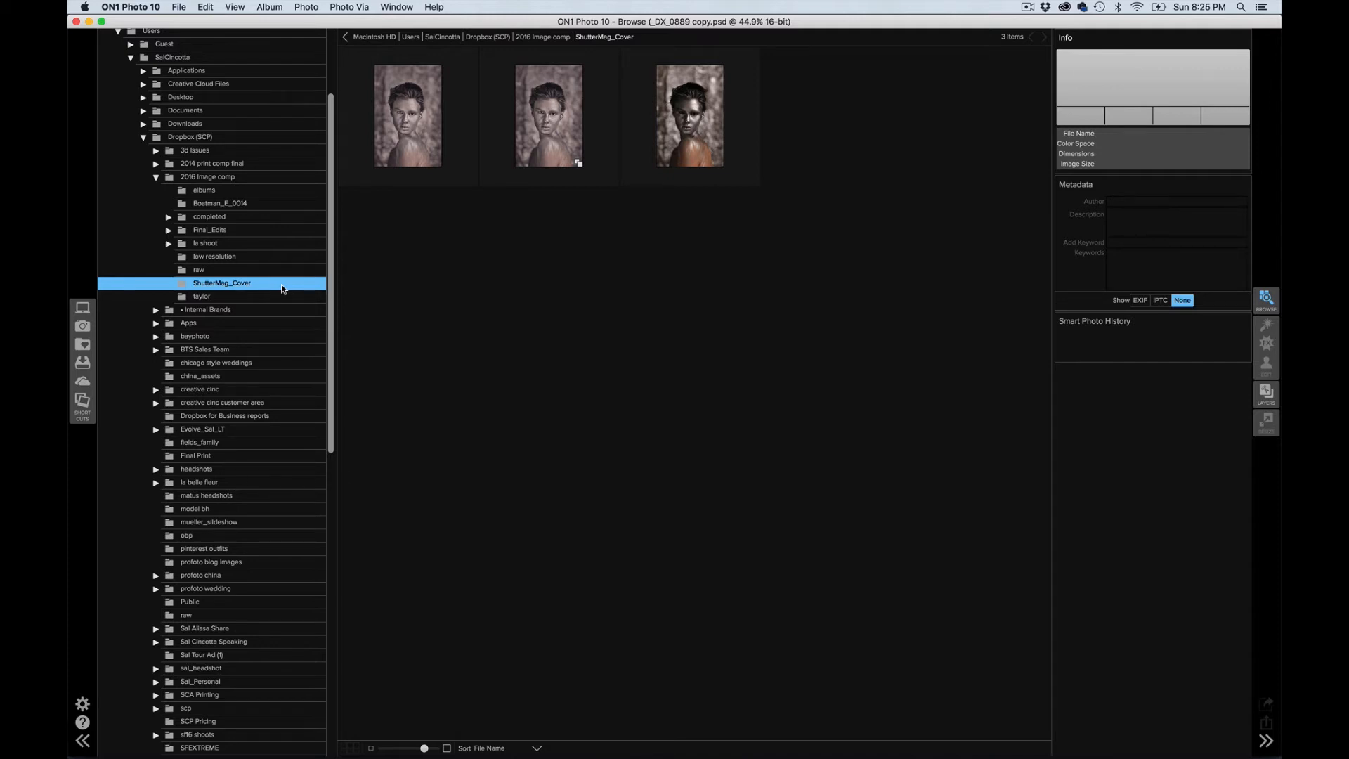
Step: Browse the raw folder in 2016 Image comp and open the photo B0004796.3fr at full-view size
click(257, 274)
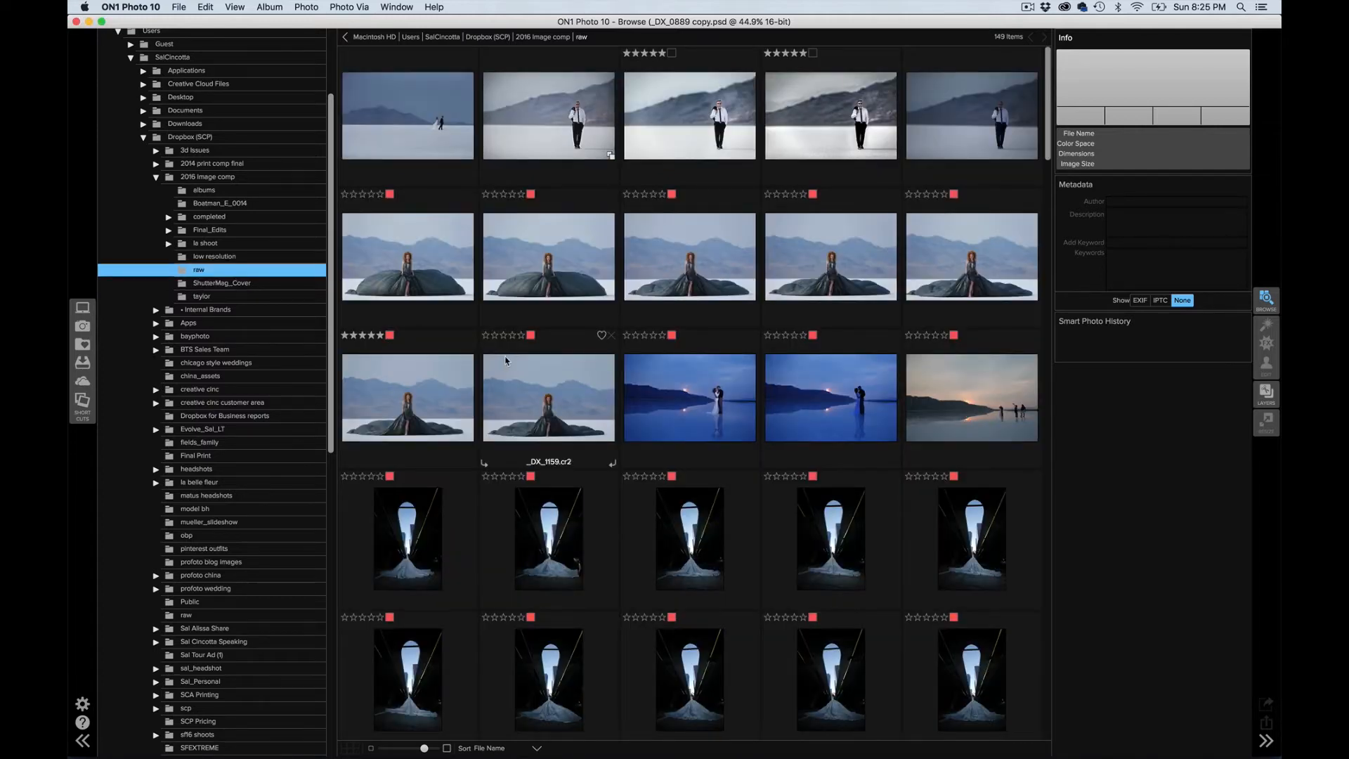
scroll(518, 383, down, 3)
scroll(517, 383, down, 2)
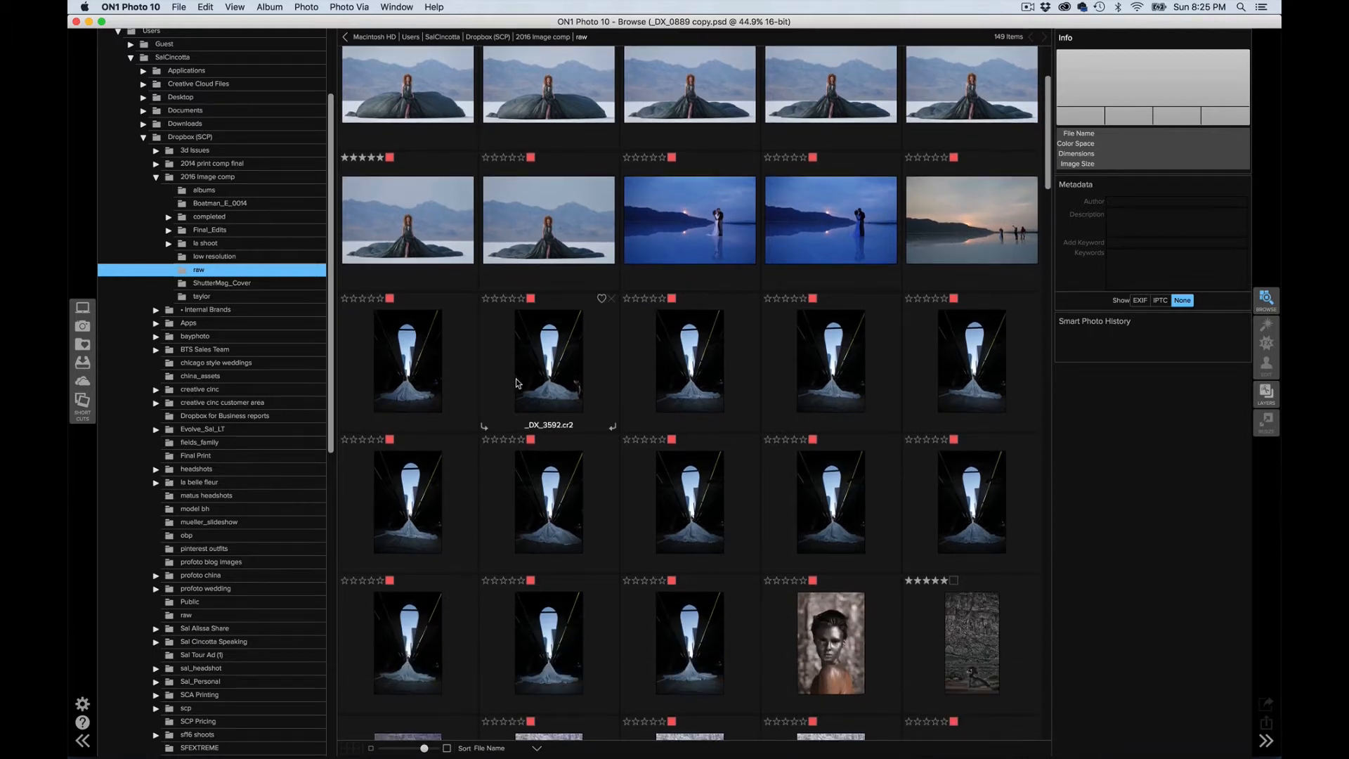
scroll(517, 383, down, 9)
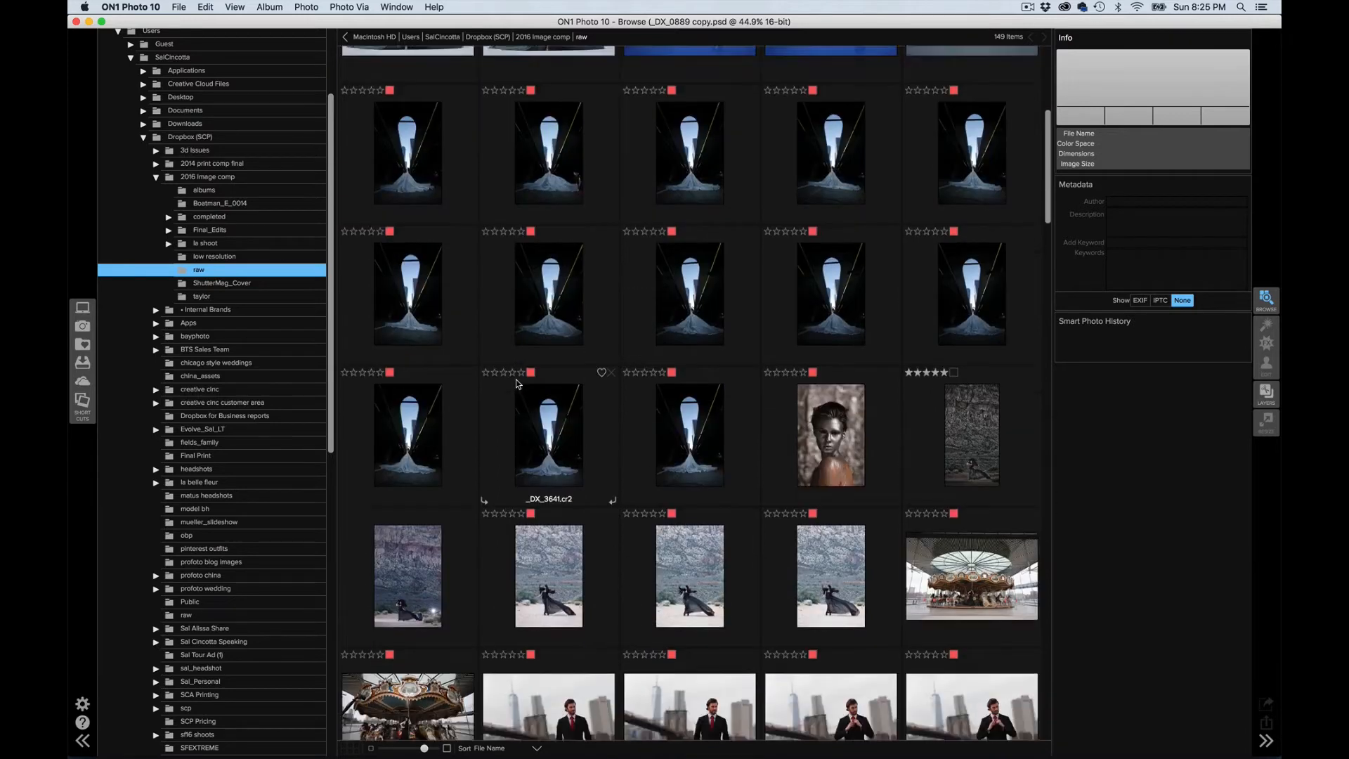
scroll(517, 383, down, 11)
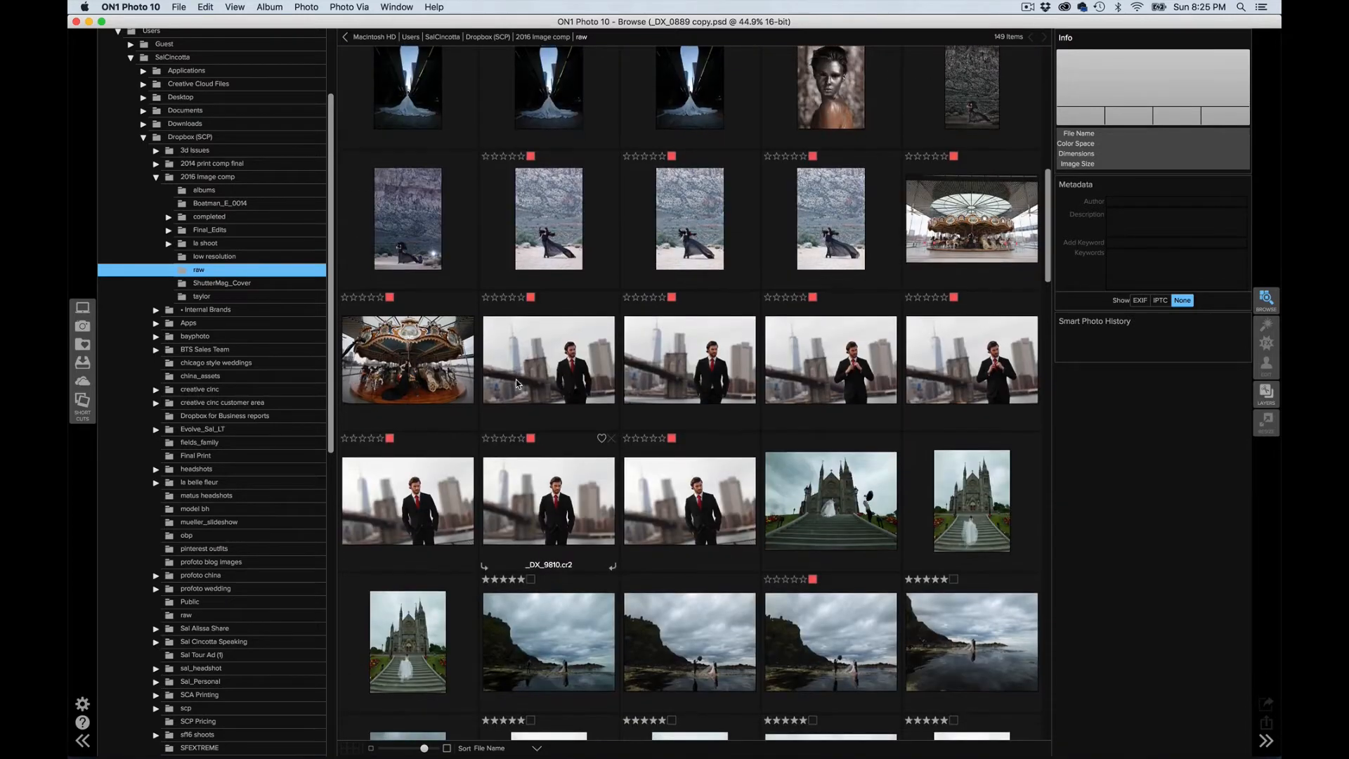
scroll(517, 383, down, 11)
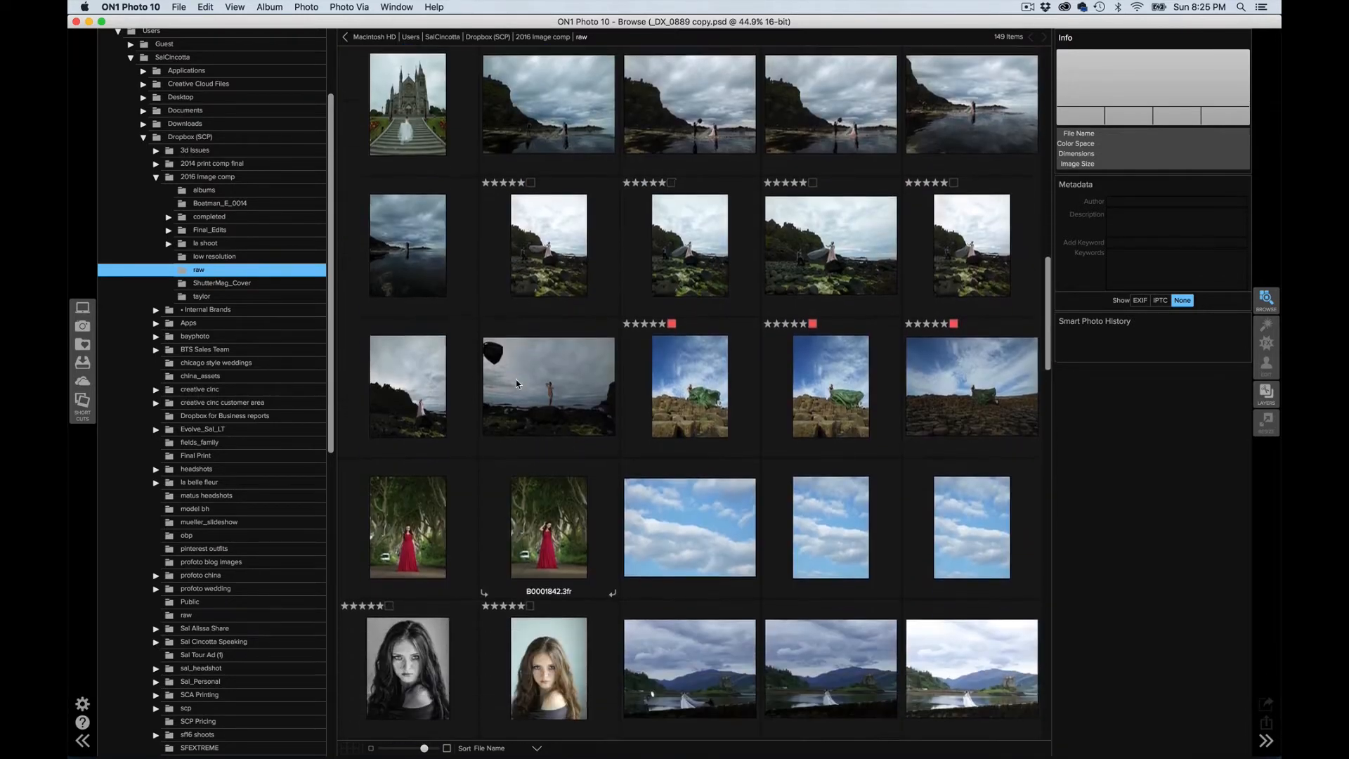
scroll(517, 383, down, 9)
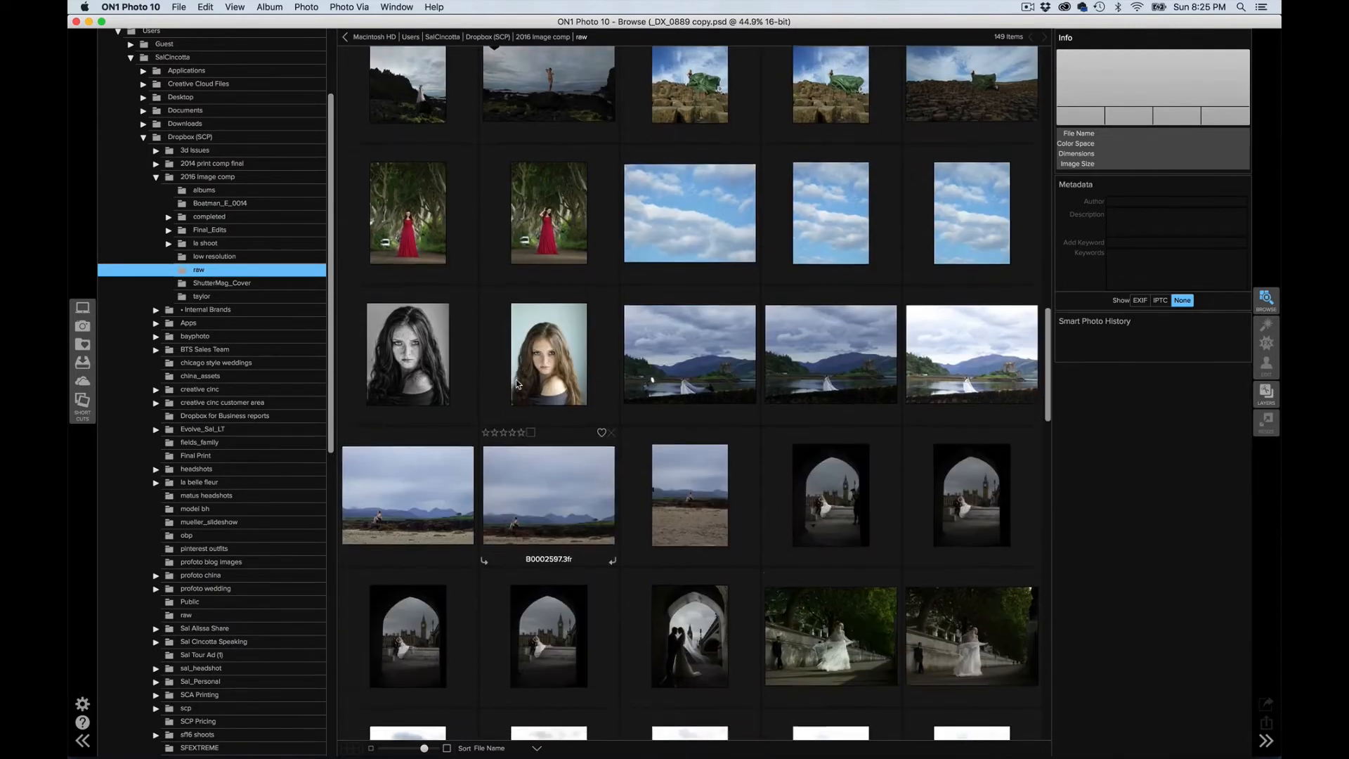
scroll(517, 383, down, 17)
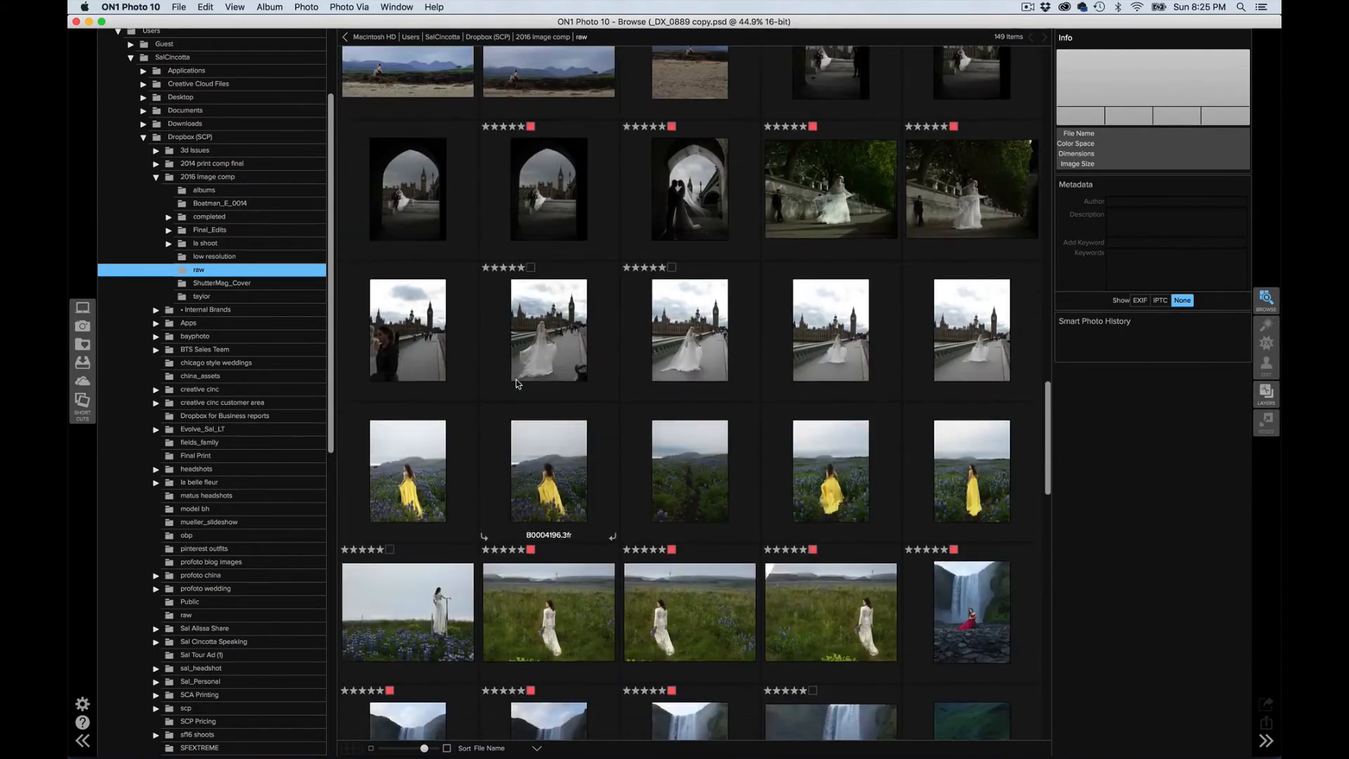
scroll(517, 382, down, 8)
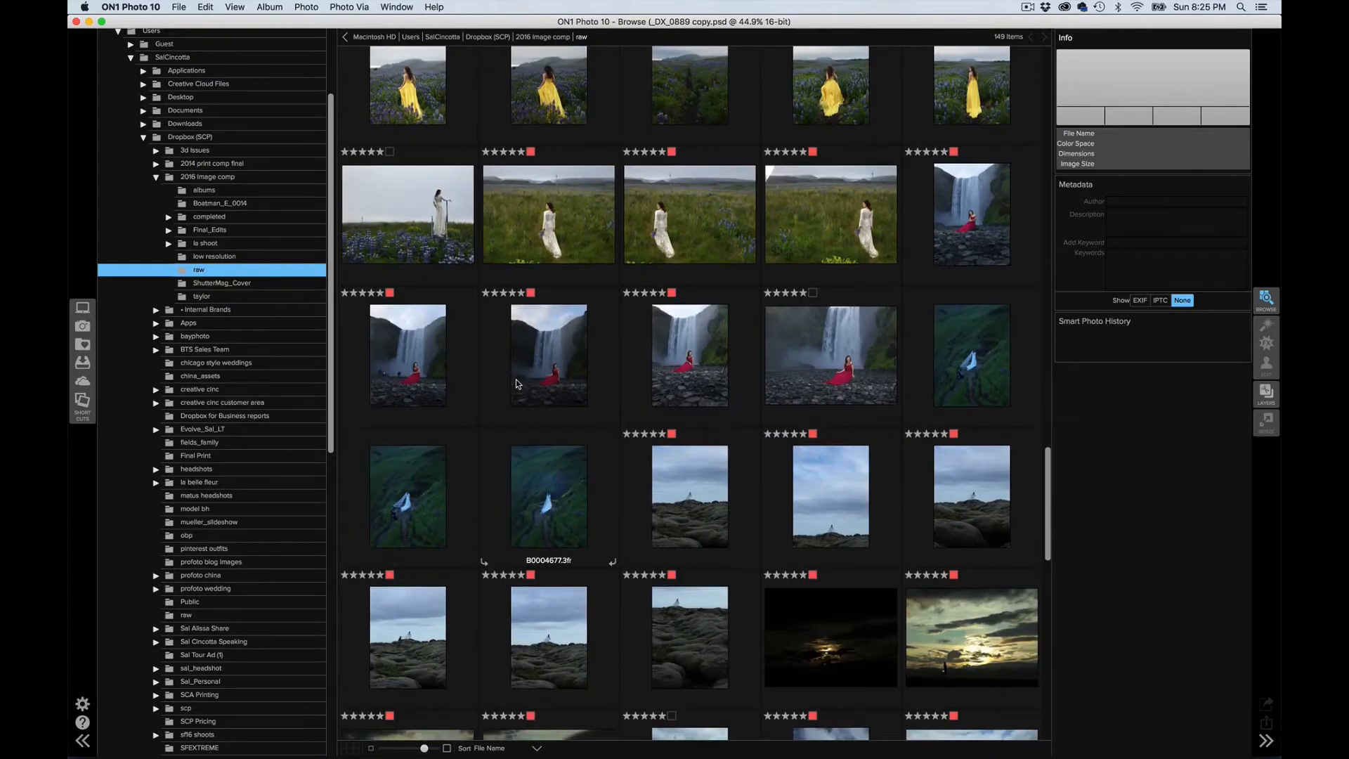
scroll(518, 381, down, 2)
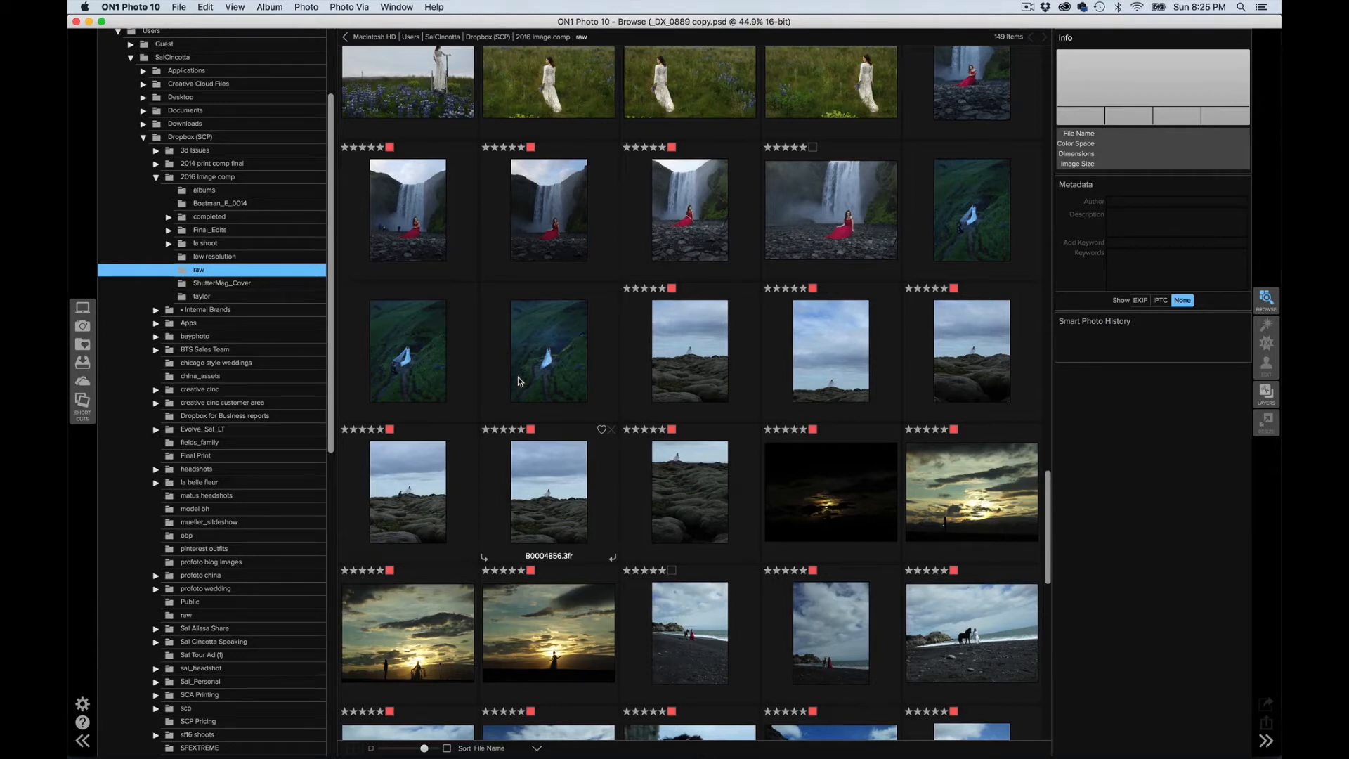
click(703, 369)
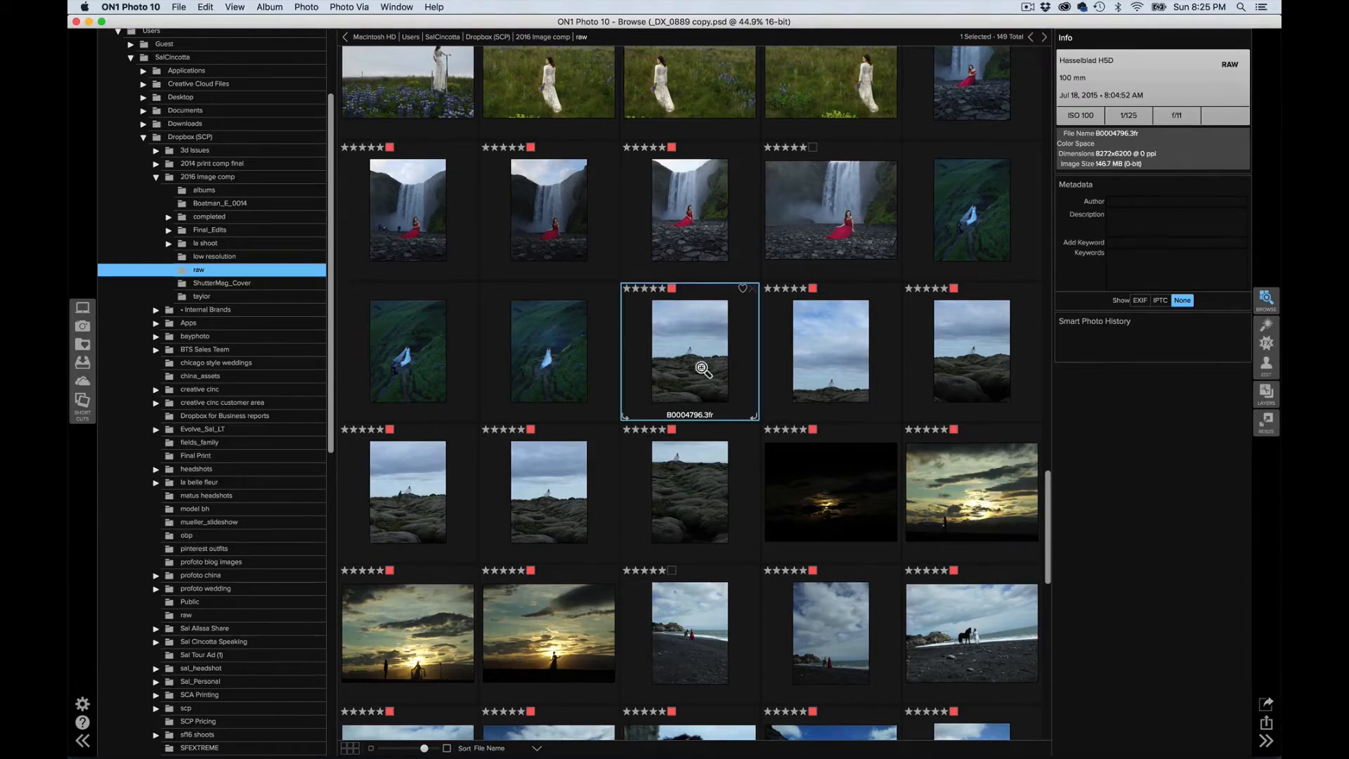
double_click(703, 369)
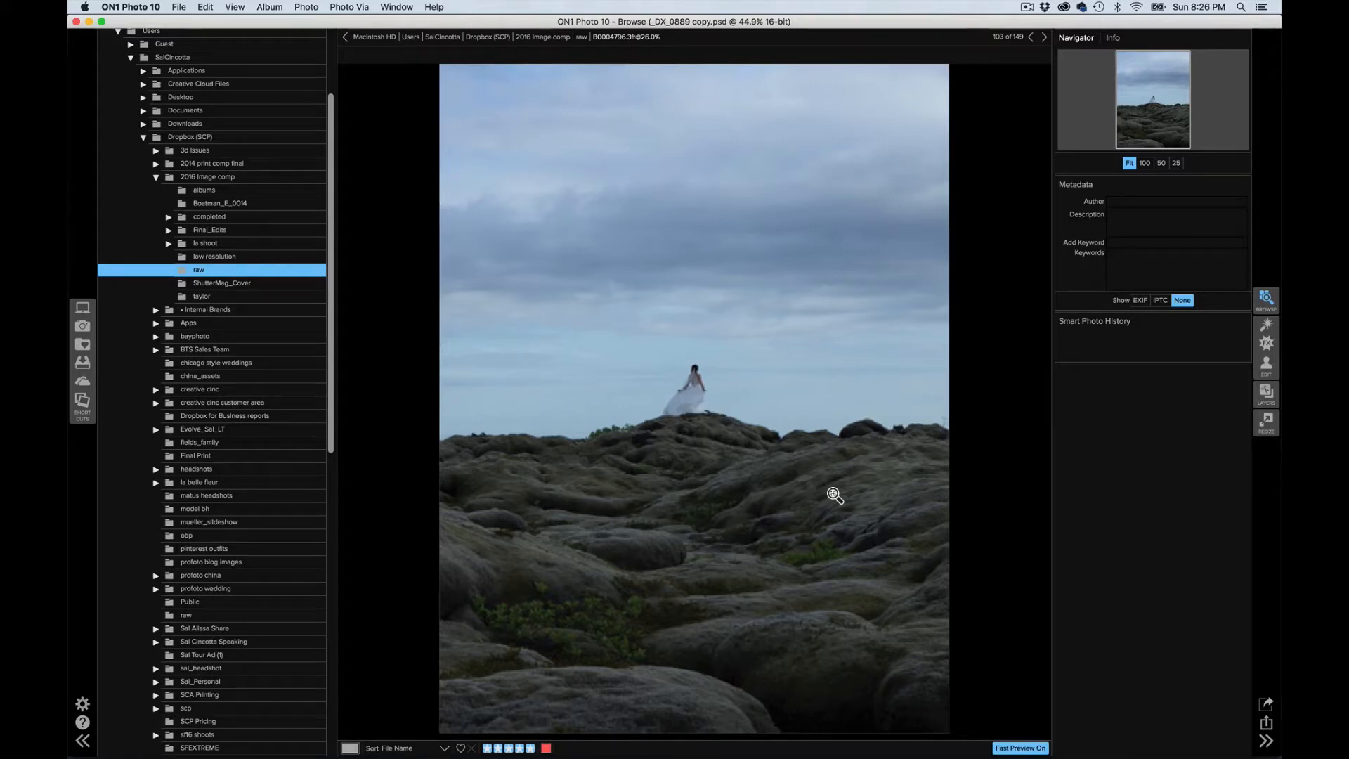
Step: Open a copy of the photo in Enhance as an 8-bit layered Photoshop file in Adobe RGB (1998) at 300 pixels/inch
click(1267, 330)
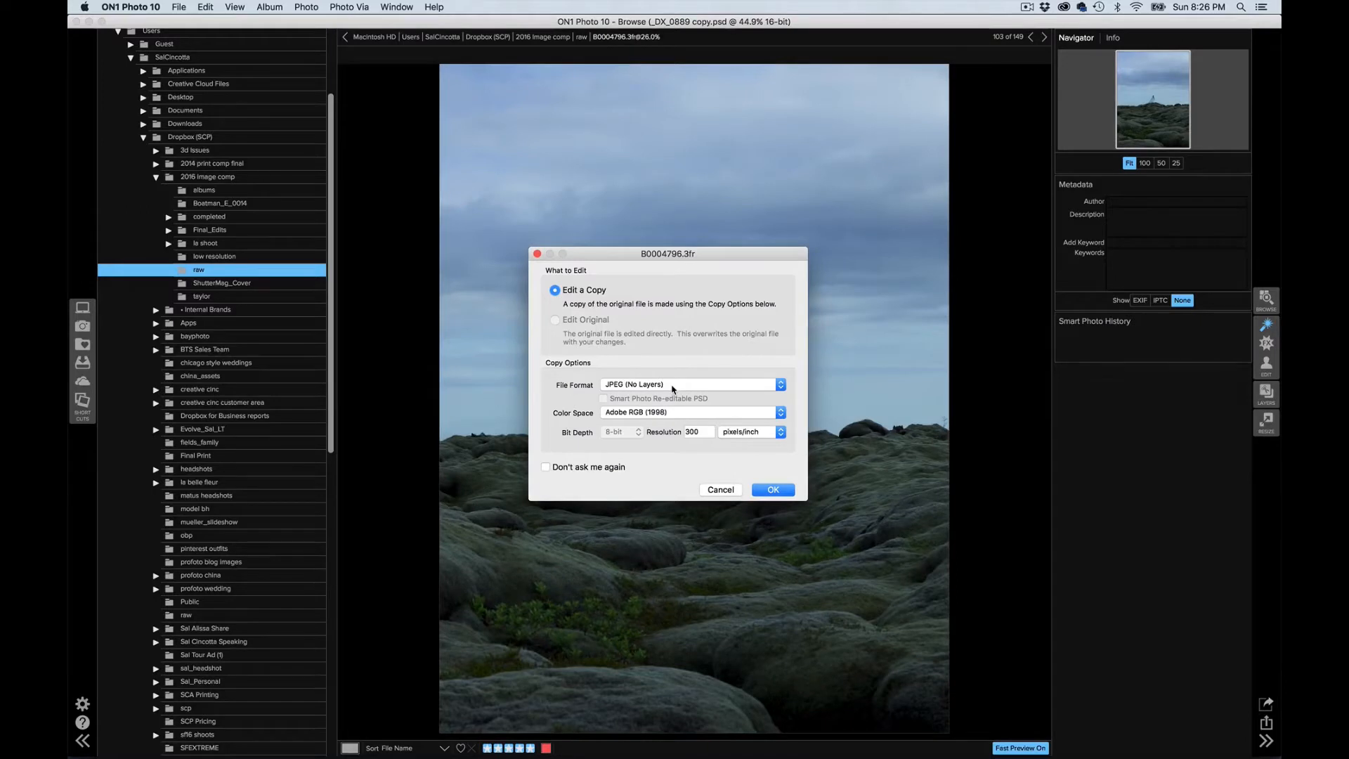
click(673, 389)
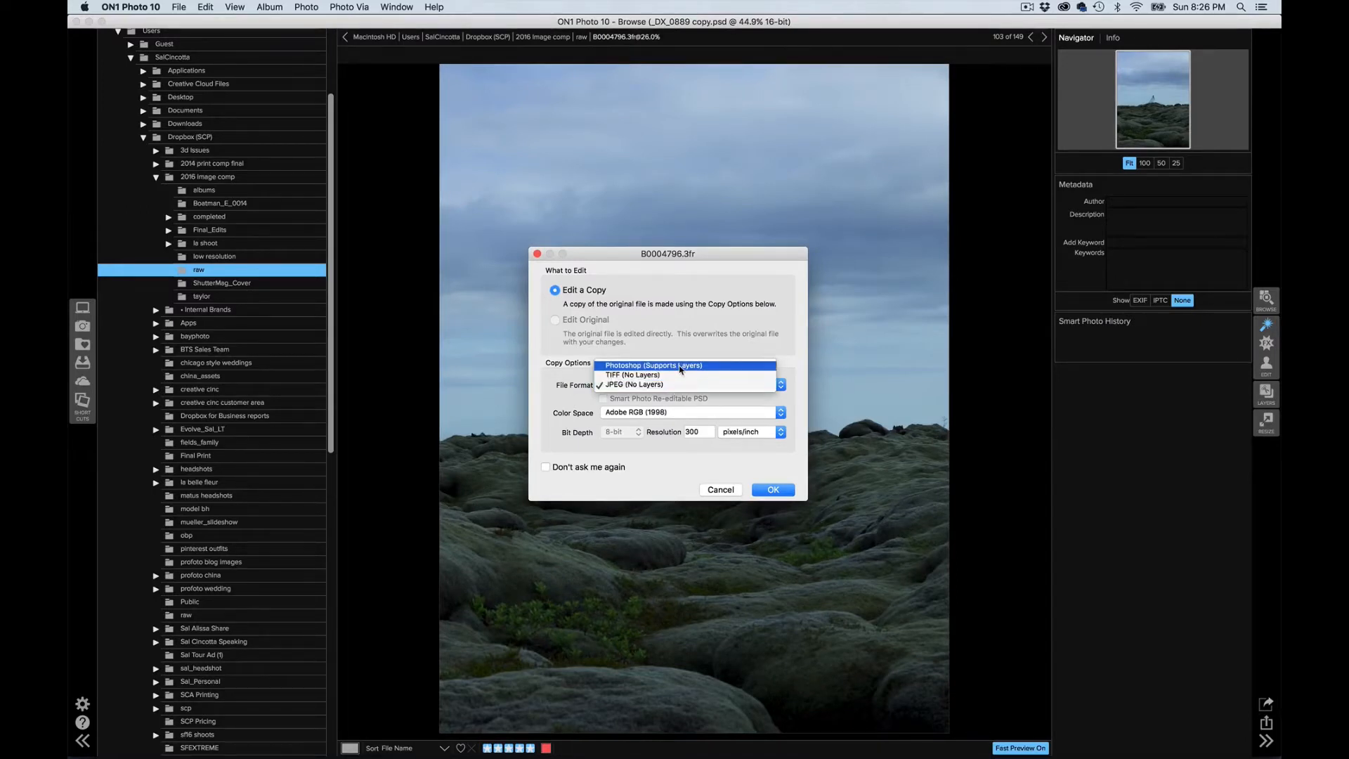
click(680, 367)
click(620, 433)
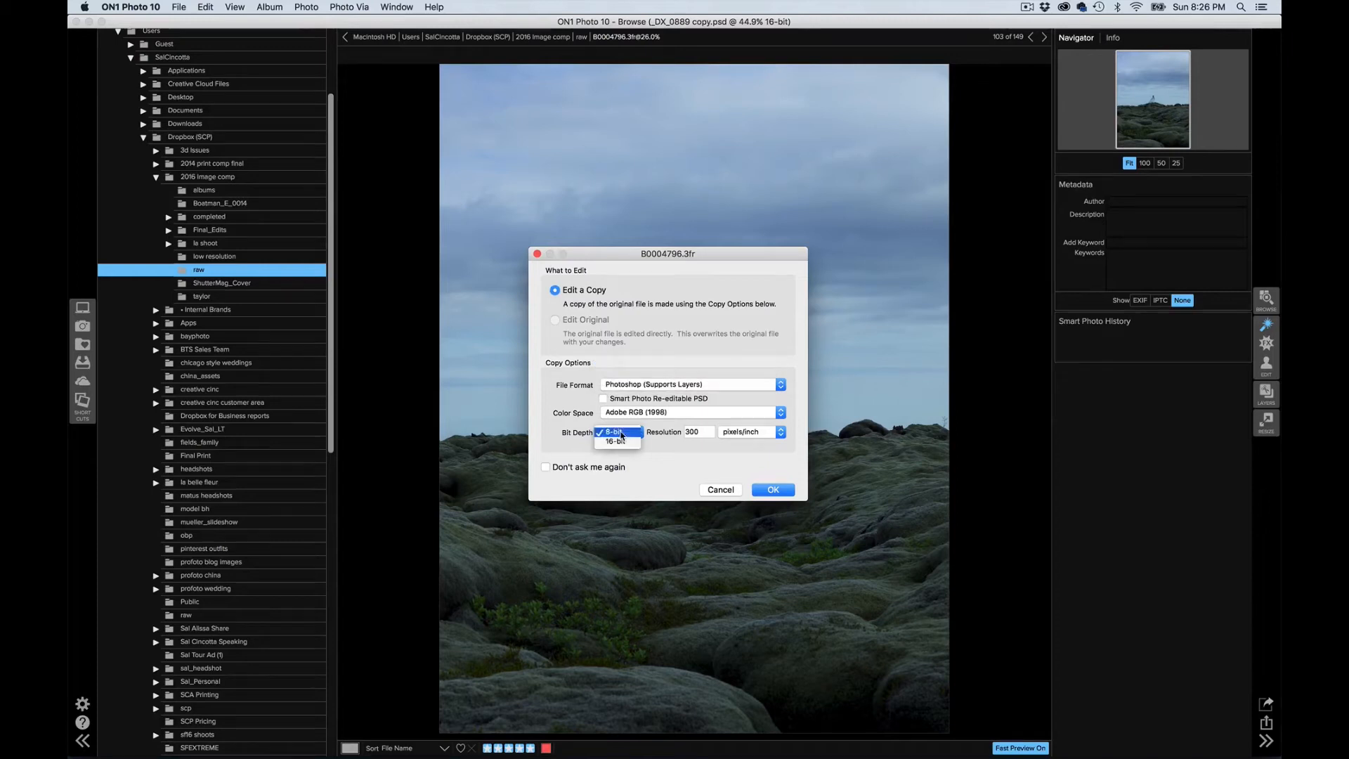
click(621, 433)
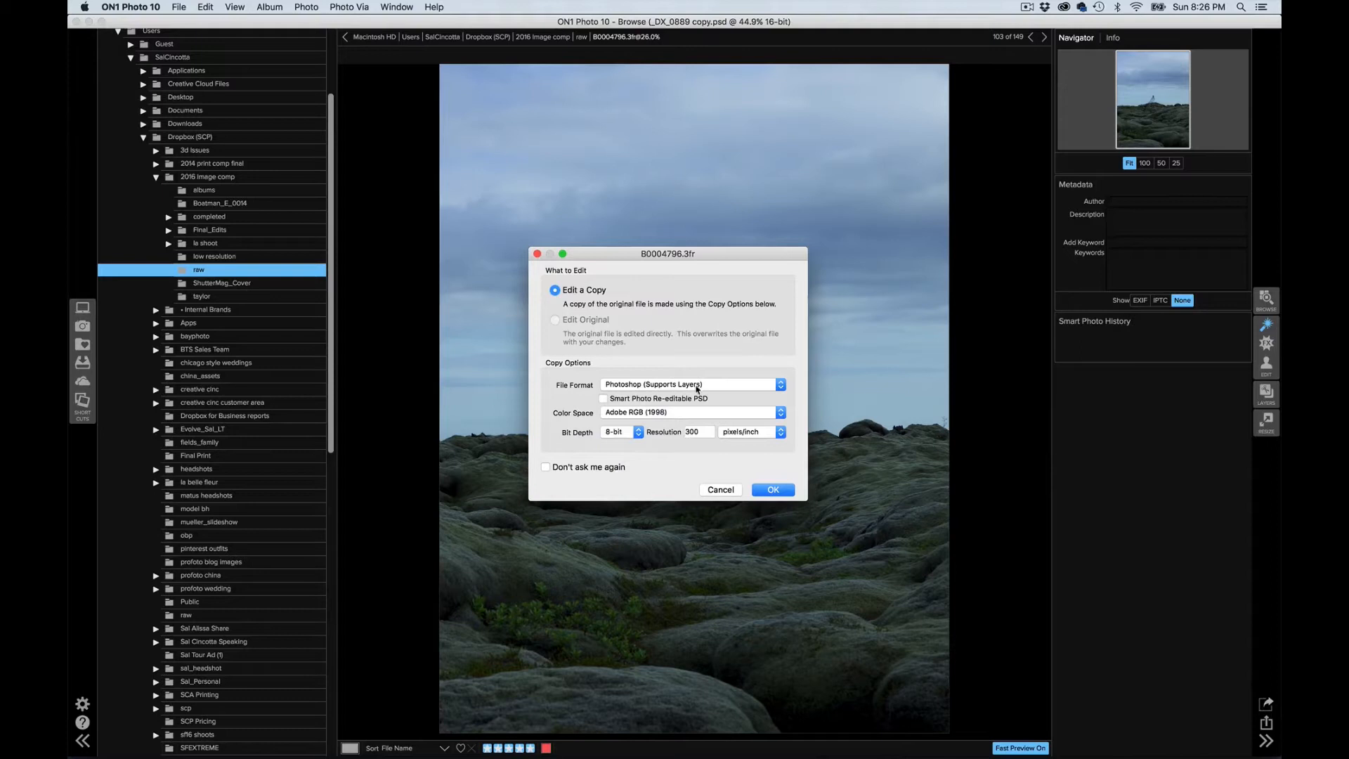
click(776, 491)
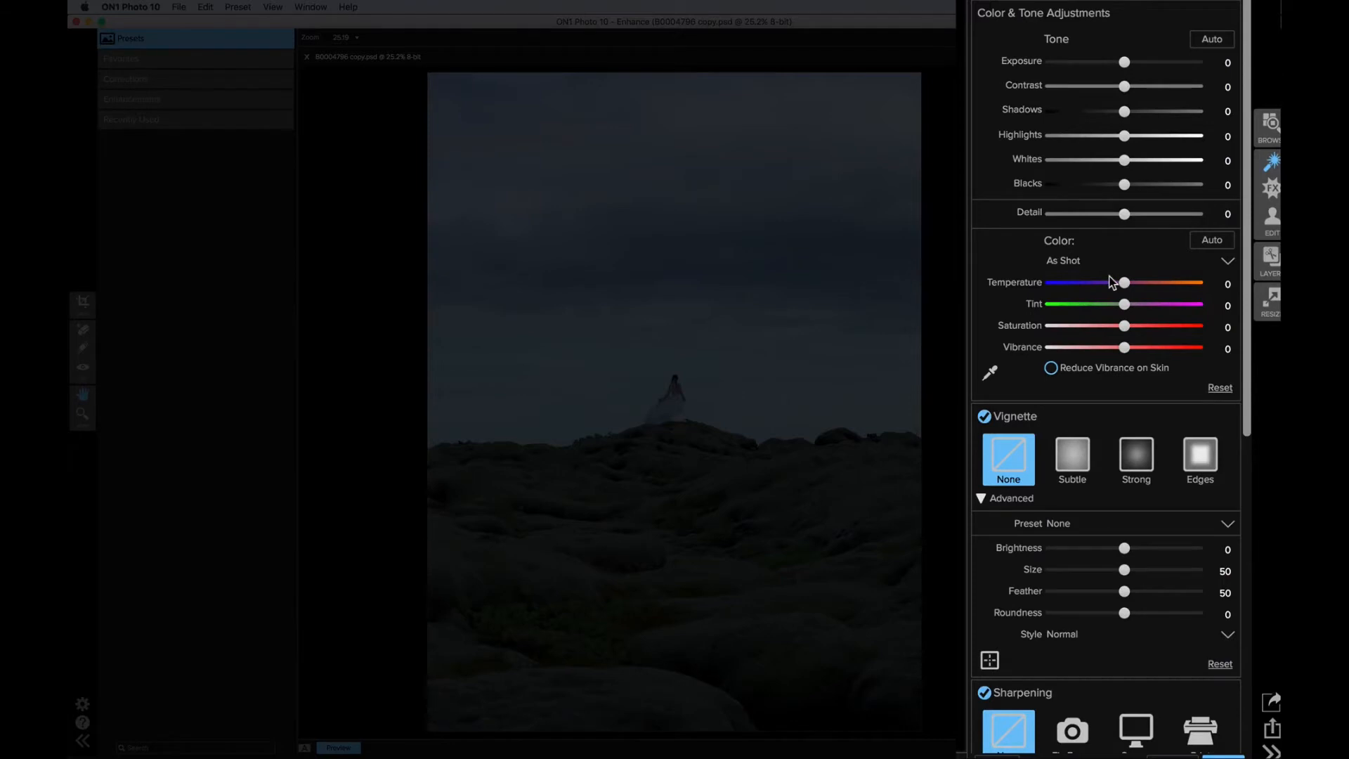
Step: Examine the available Color & Tone, Vignette, Sharpening and Noise Reduction settings
scroll(1109, 277, down, 3)
scroll(1110, 277, down, 4)
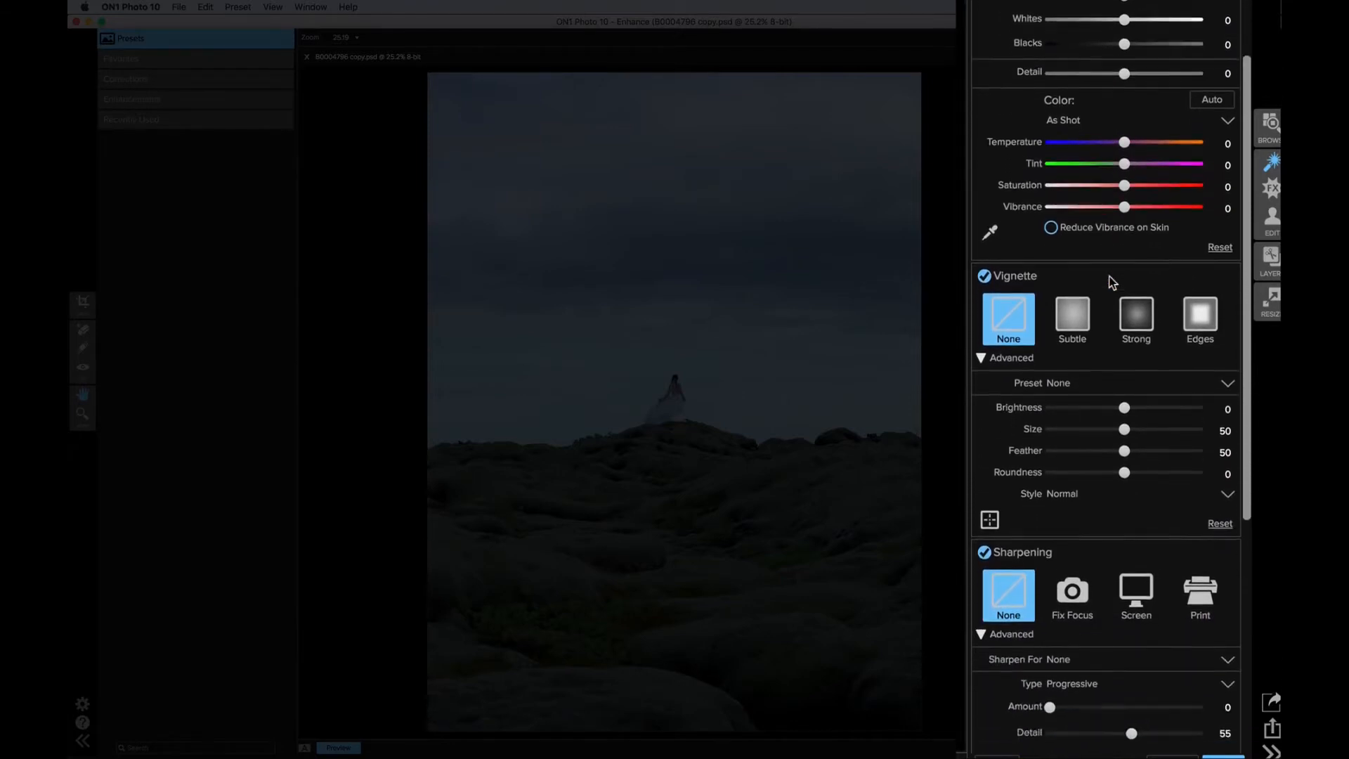
scroll(1112, 278, up, 7)
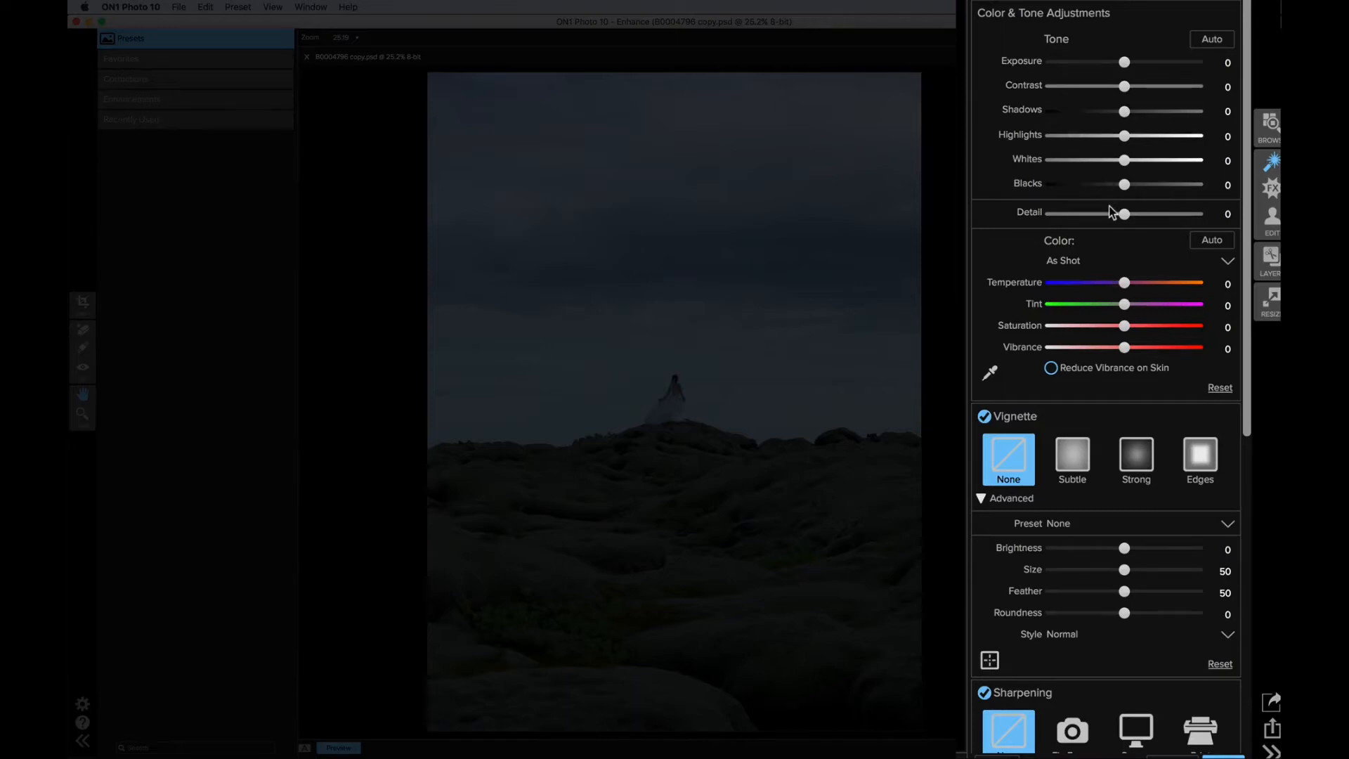
scroll(1110, 211, down, 3)
scroll(1110, 209, up, 3)
scroll(1111, 213, down, 10)
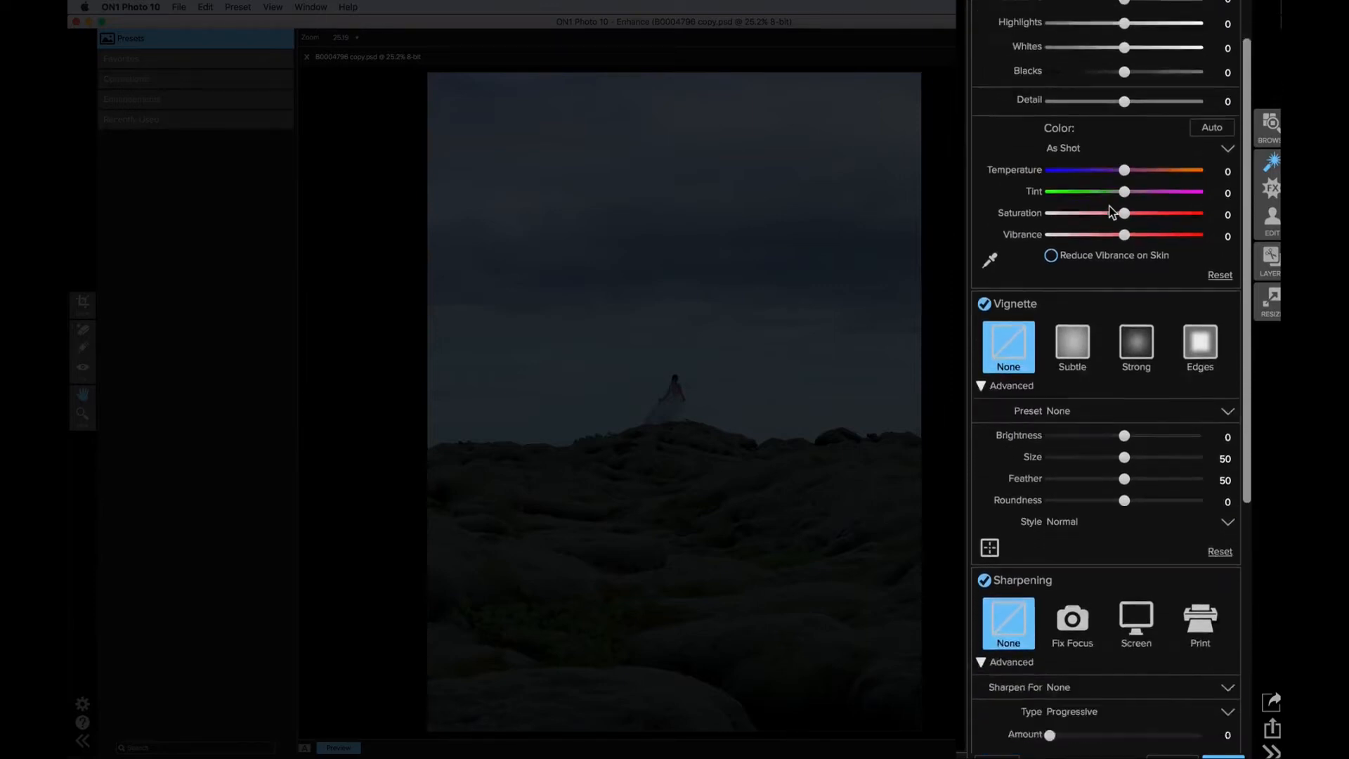
scroll(1108, 205, down, 4)
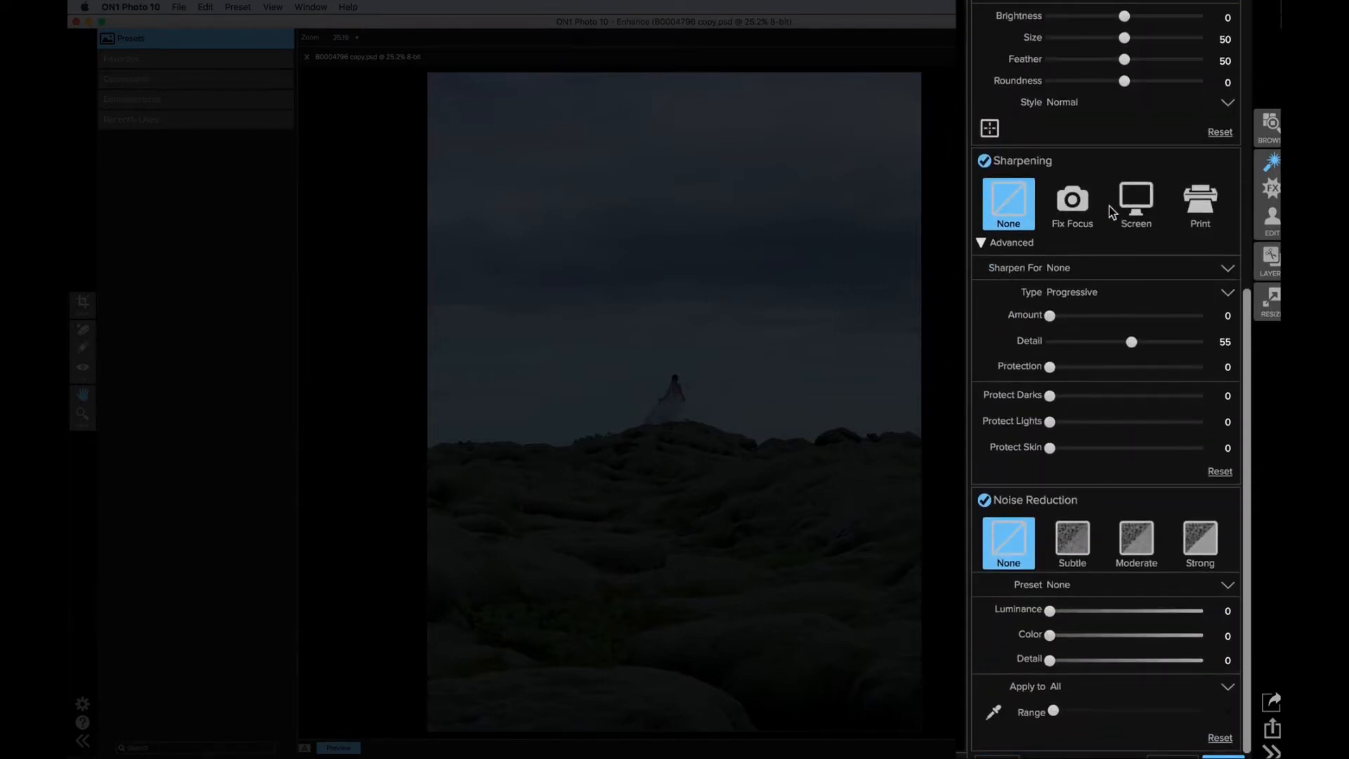
scroll(1108, 205, up, 13)
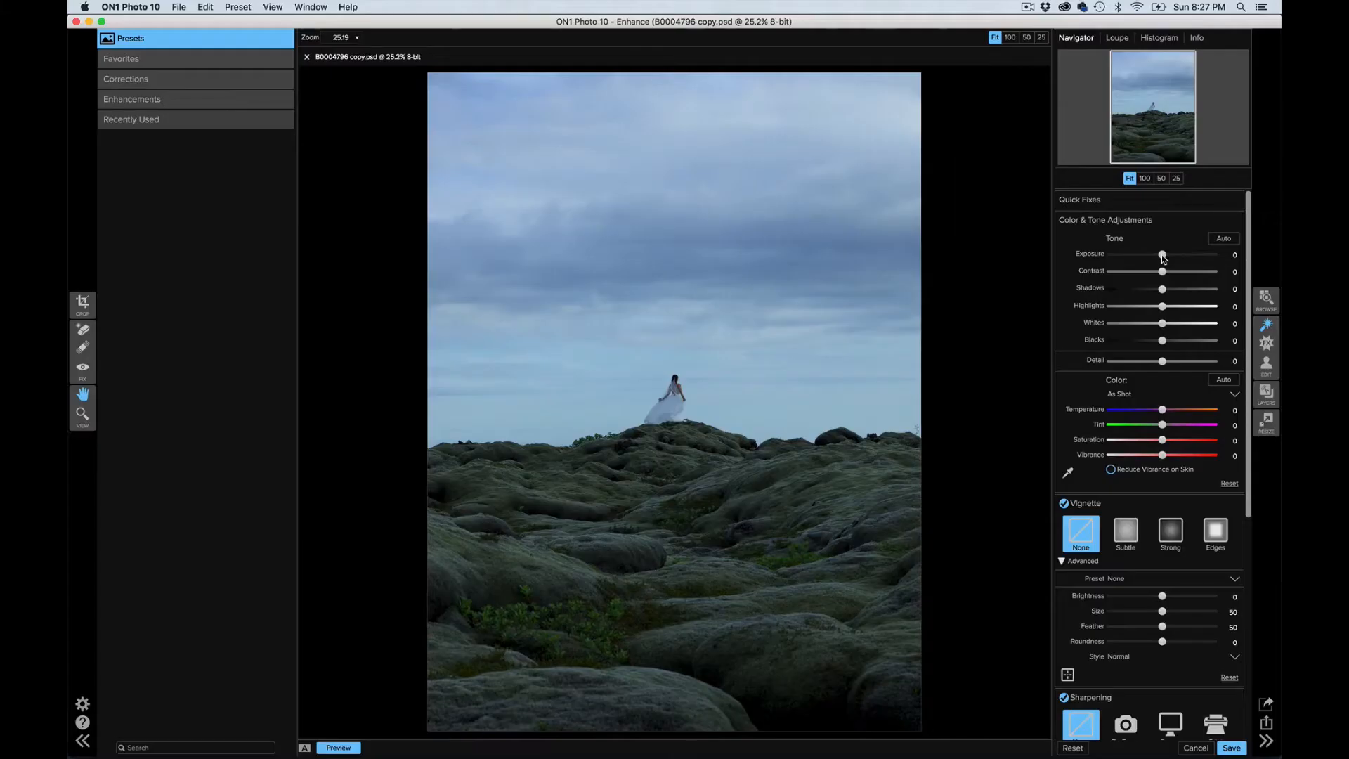
Step: Raise the photo's Exposure to 0.35 and check the image for clipped areas
drag(1163, 257, 1169, 258)
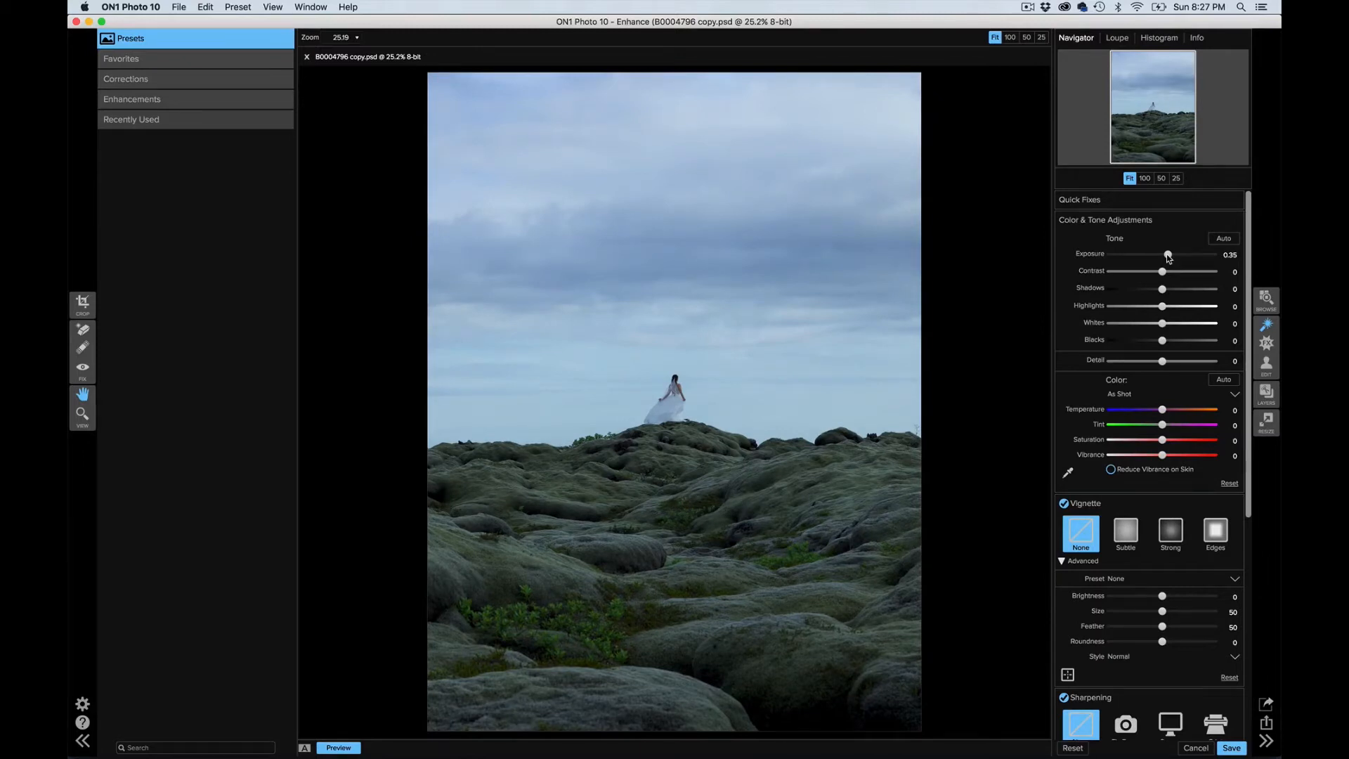
key(j)
key(j)
key(j)
key(j)
key(j)
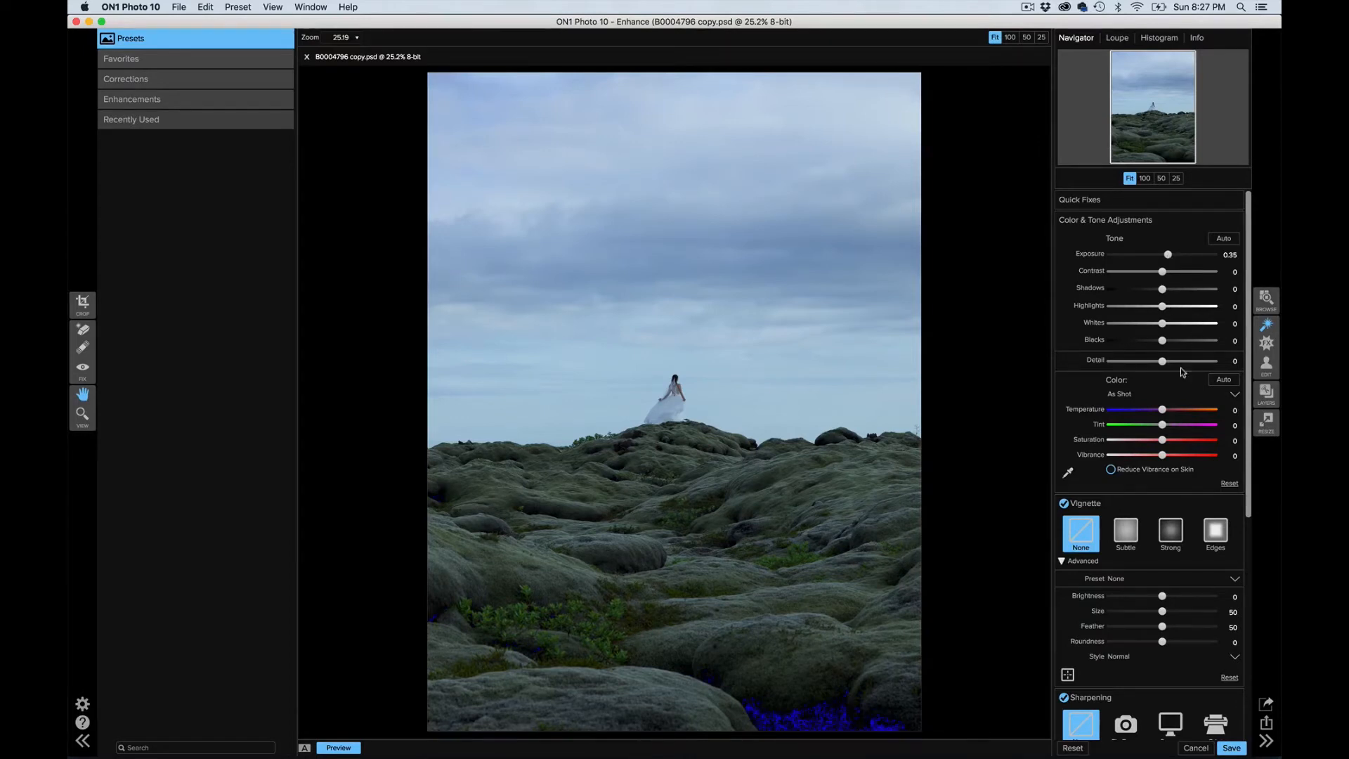
key(j)
Step: Set the photo's Temperature to 8, Highlights to -8, Contrast to 6 and Blacks to -2
drag(1164, 413, 1167, 414)
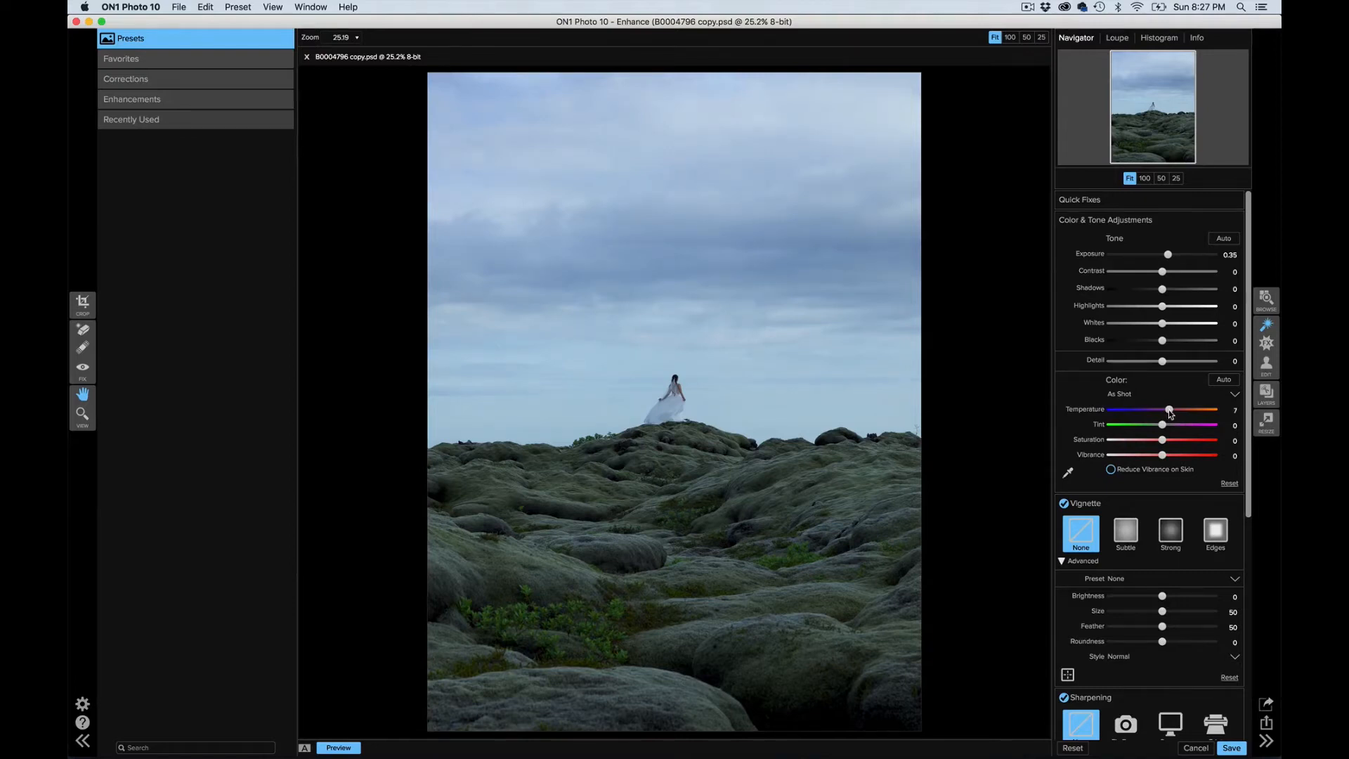
drag(1169, 414, 1172, 414)
drag(1162, 306, 1153, 309)
drag(1162, 271, 1169, 274)
drag(1162, 345, 1160, 345)
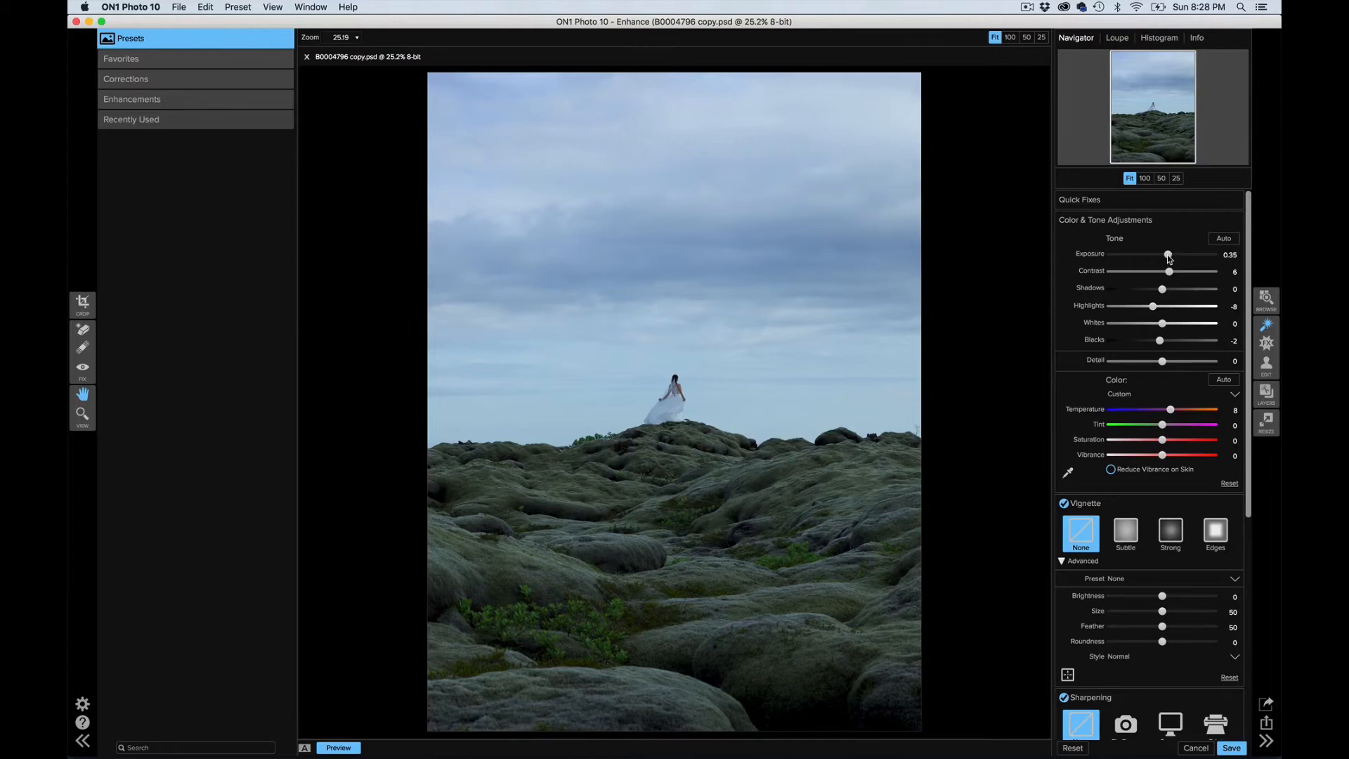
Step: Set the Exposure to 0.5 and the Detail to 27, checking the effect around the woman in the white dress
drag(1169, 257, 1171, 259)
drag(1161, 364, 1174, 363)
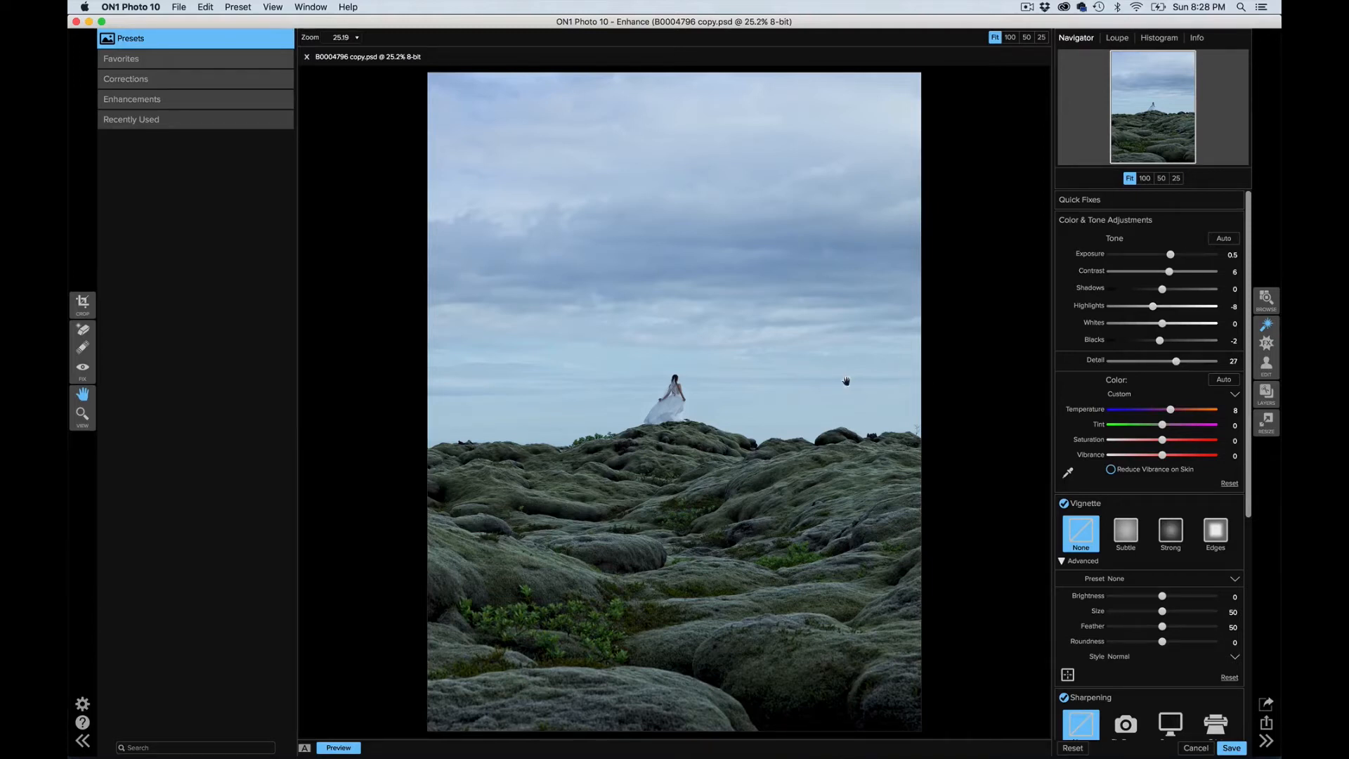
click(667, 398)
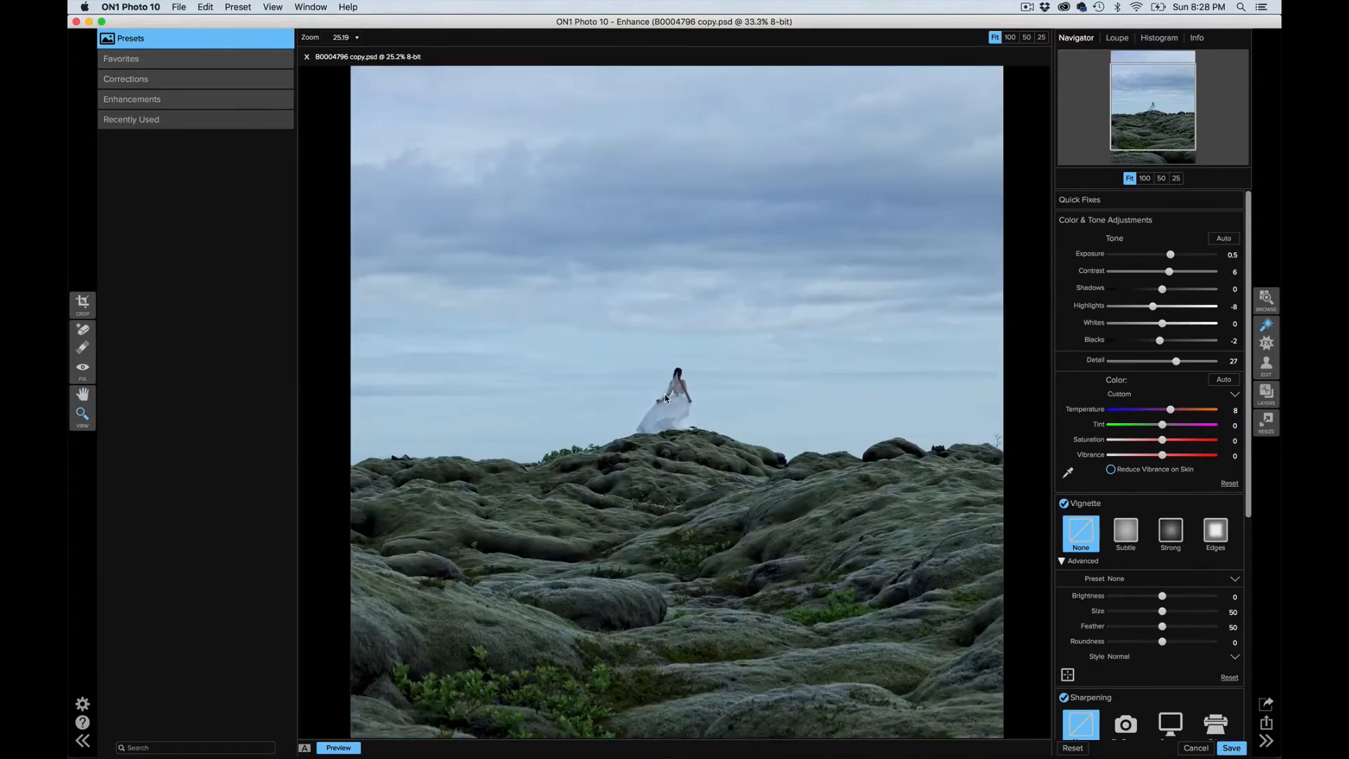
click(672, 404)
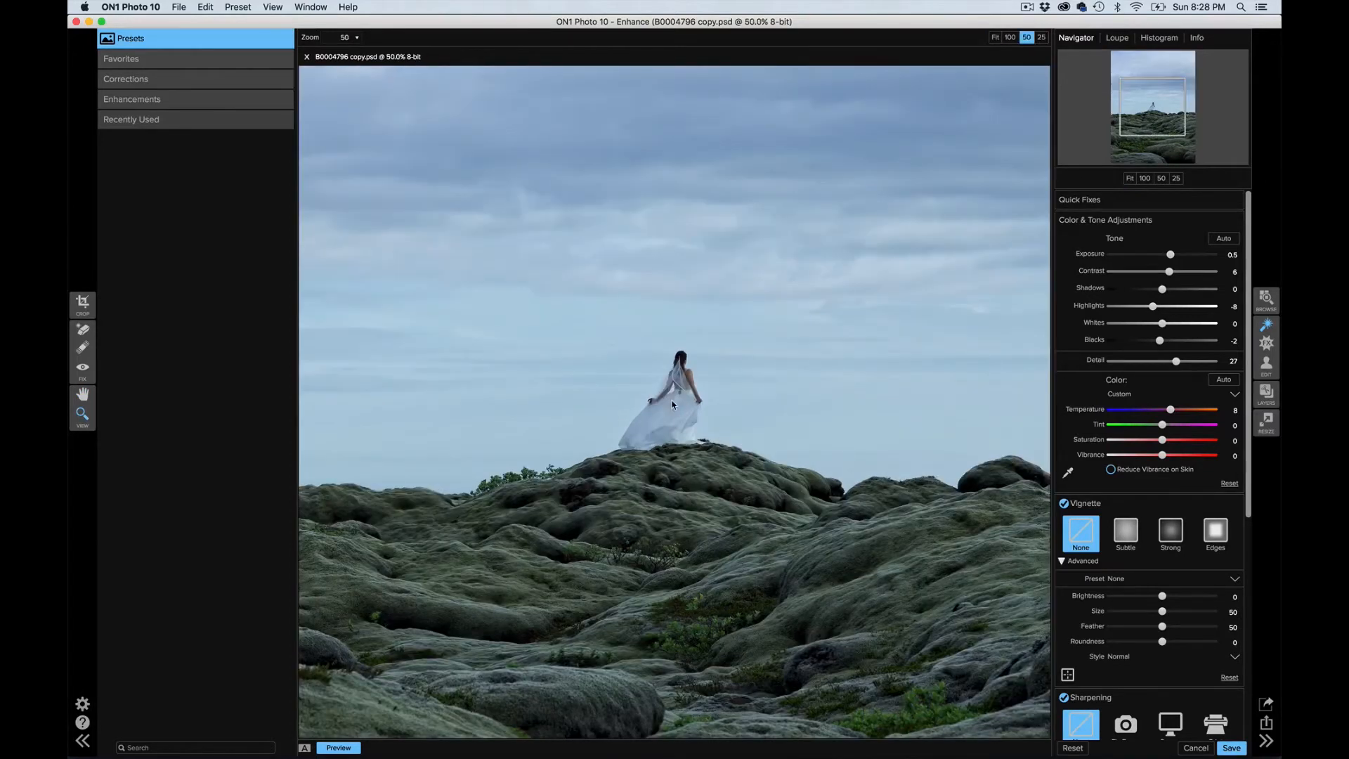
click(673, 404)
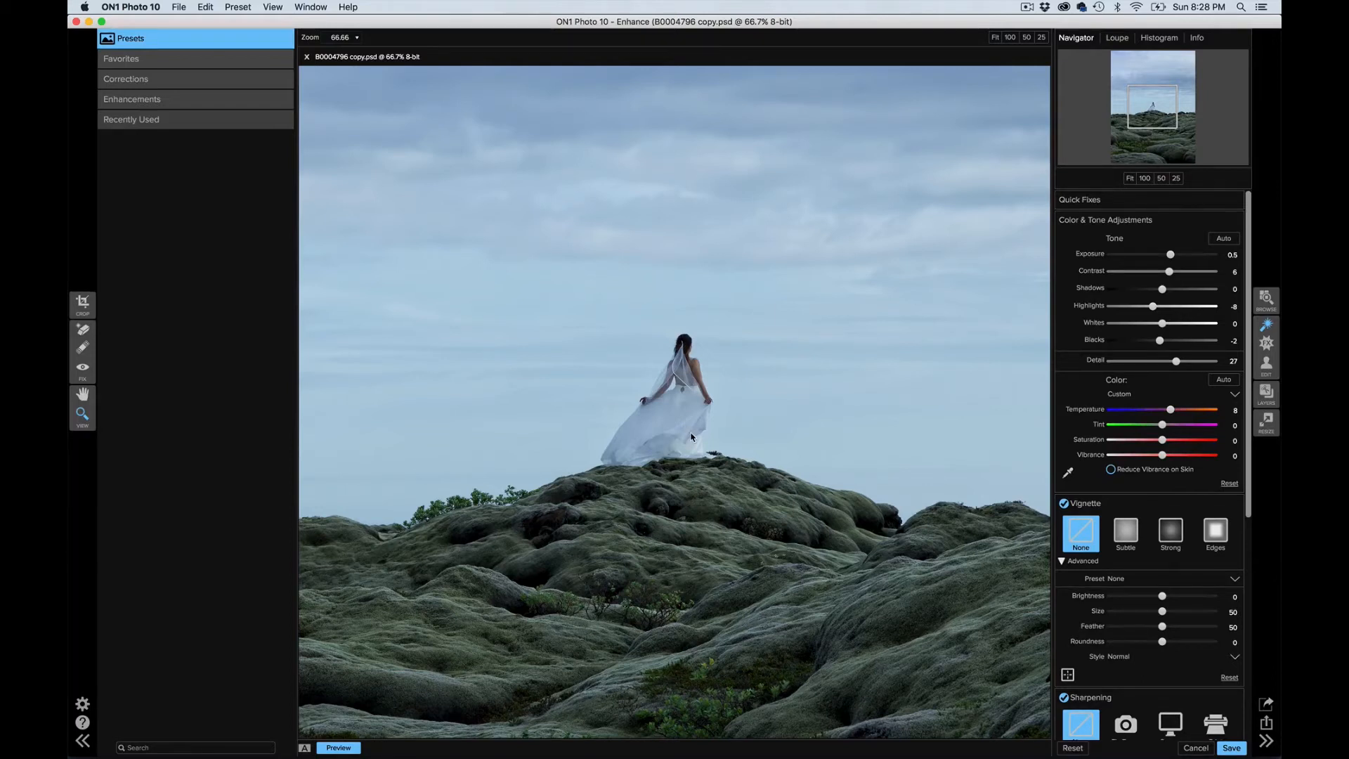
key(super+0)
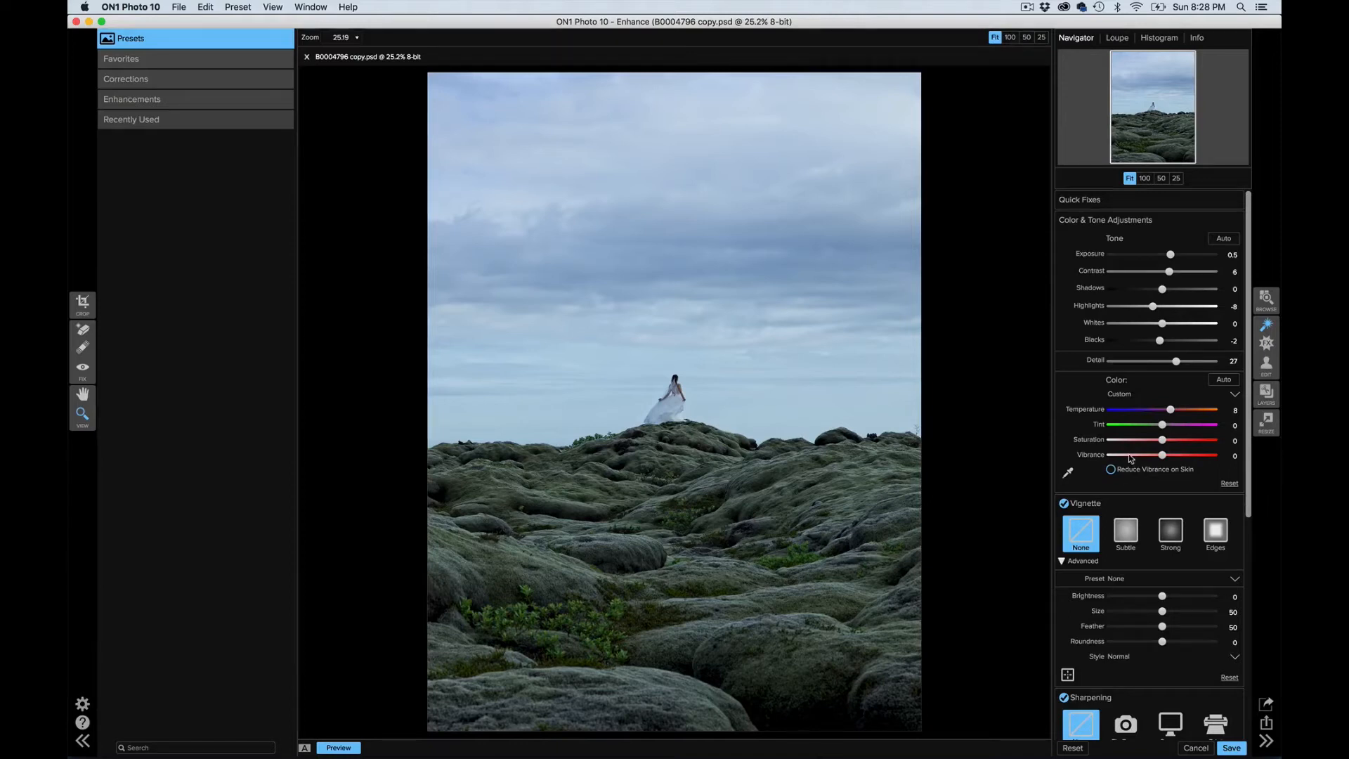
Step: Set the Vibrance to 5 and enable Reduce Vibrance on Skin
mouse_move(1167, 457)
mouse_down()
mouse_move(1182, 457)
mouse_move(1168, 457)
mouse_up()
click(1110, 470)
Step: Apply the Subtle vignette with its Size set to 0 and its Feather set to 95
scroll(1113, 549, down, 12)
scroll(1134, 518, down, 1)
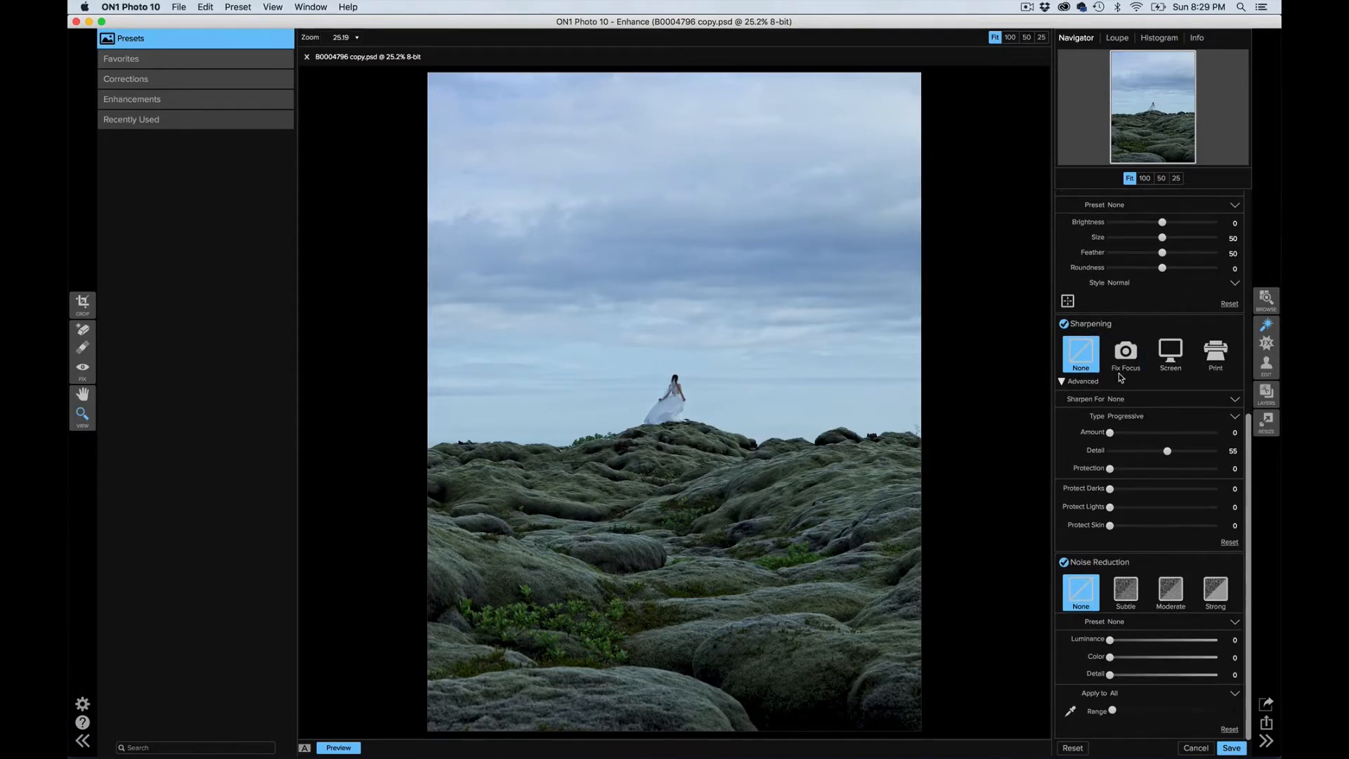
scroll(1120, 377, up, 5)
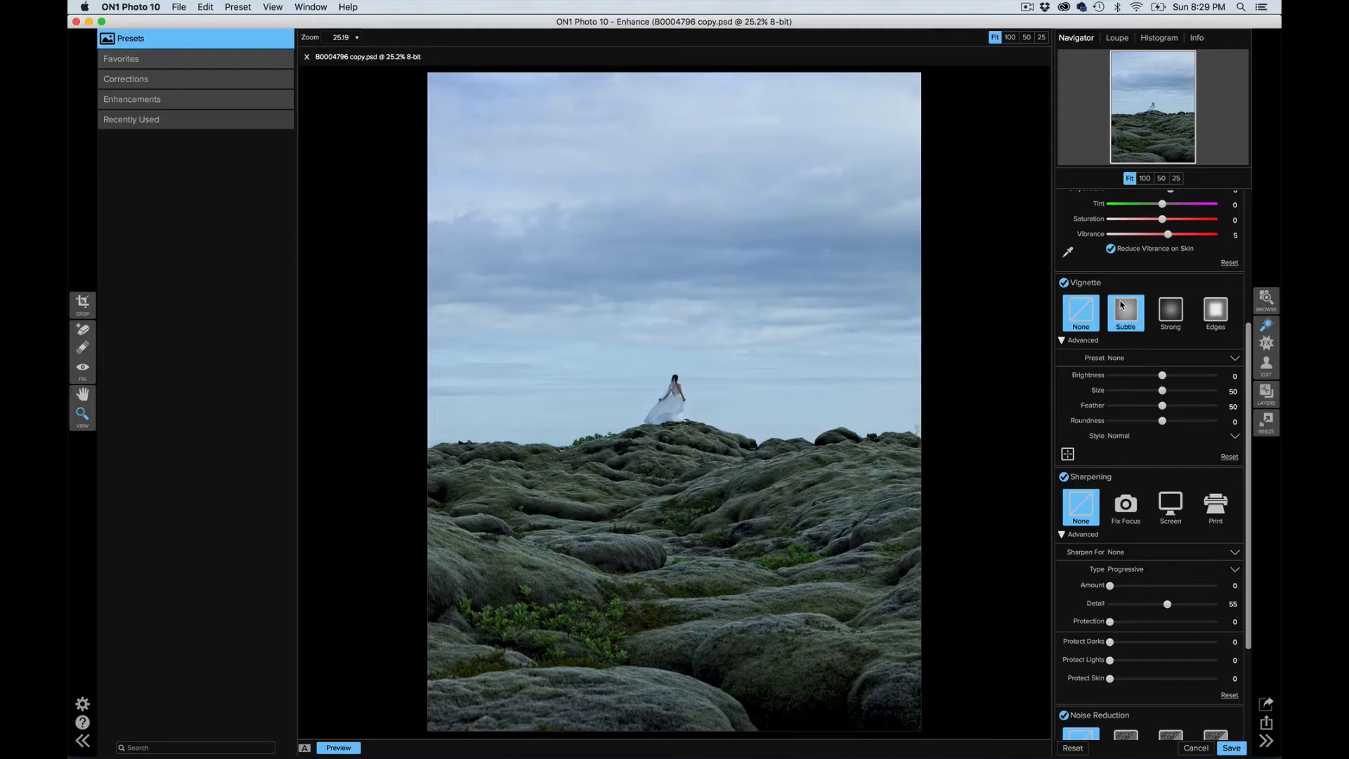
click(1122, 305)
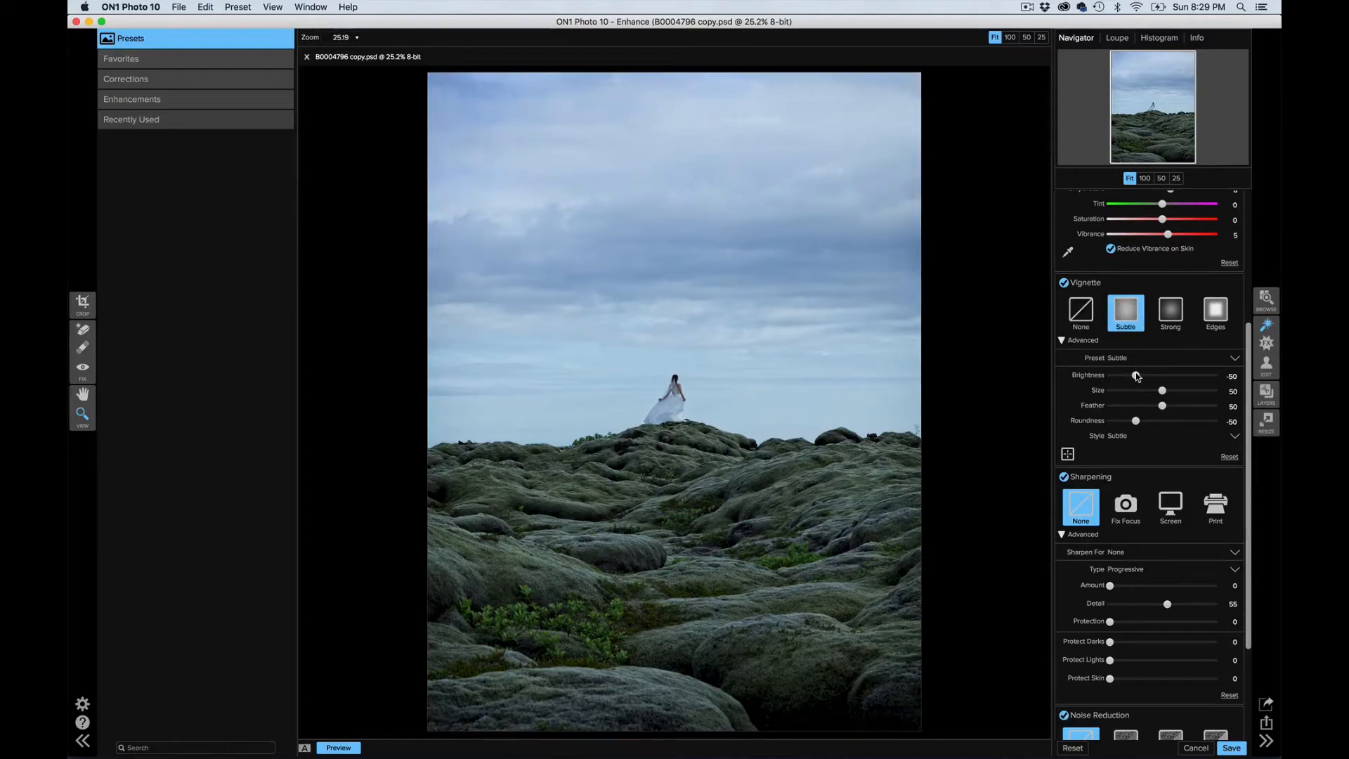
key(super+z)
drag(1163, 394, 1133, 392)
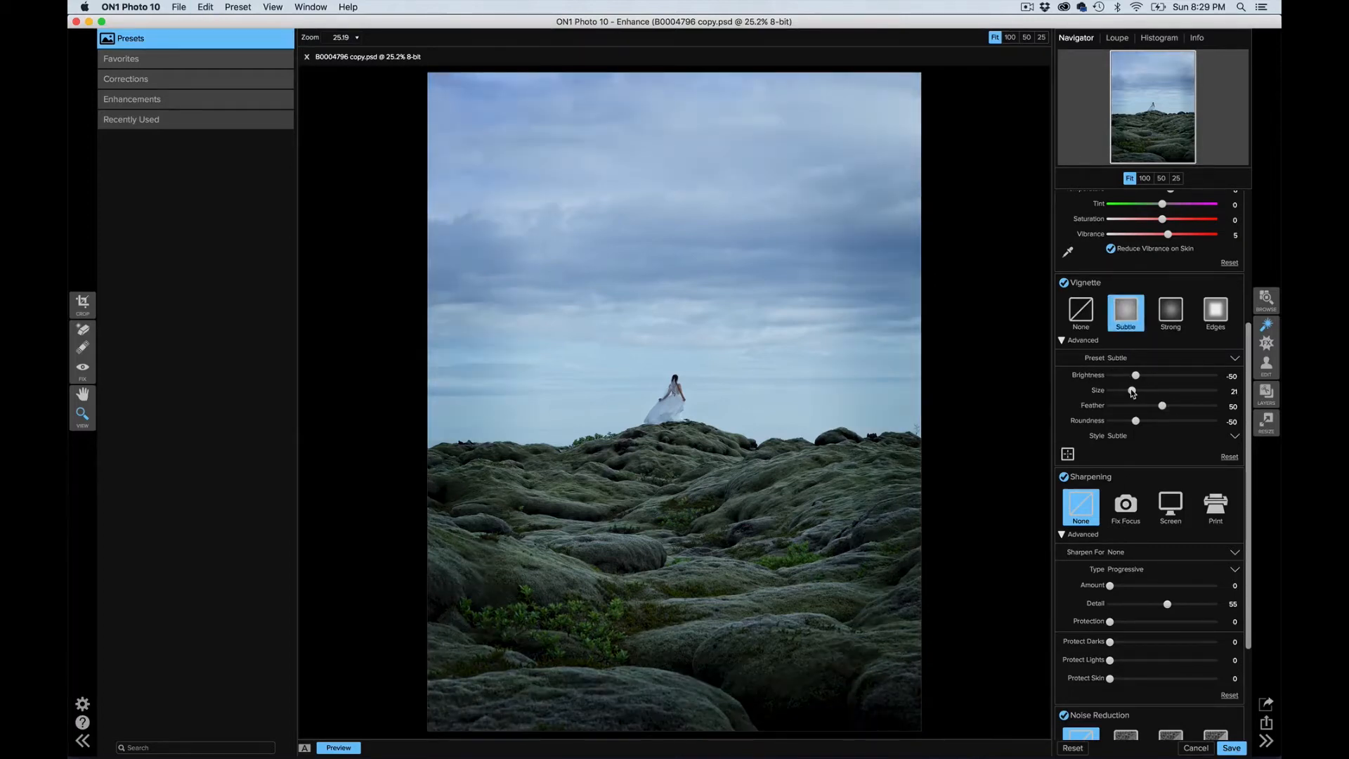
drag(1122, 394, 1209, 407)
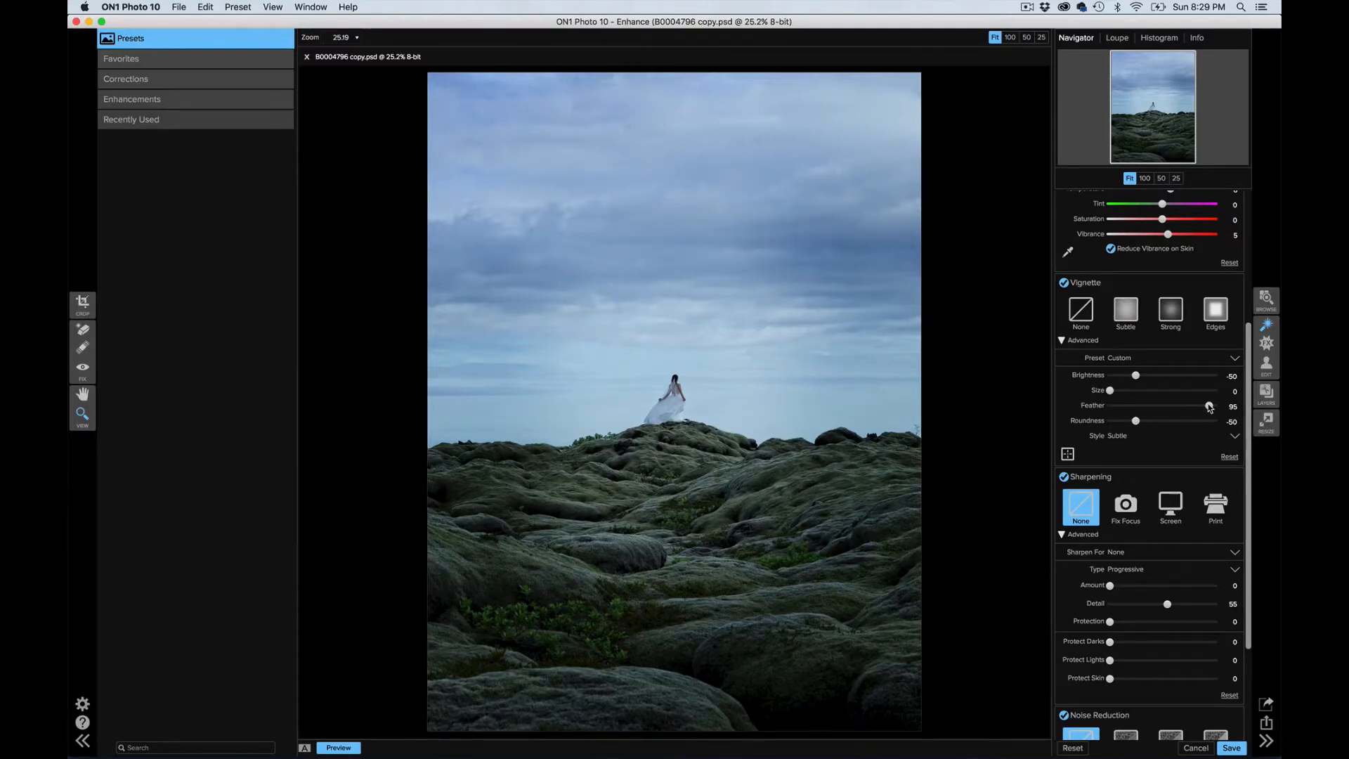
Step: Set the vignette's Roundness to -16 and the photo's Exposure to 0.7
drag(1137, 422, 1094, 425)
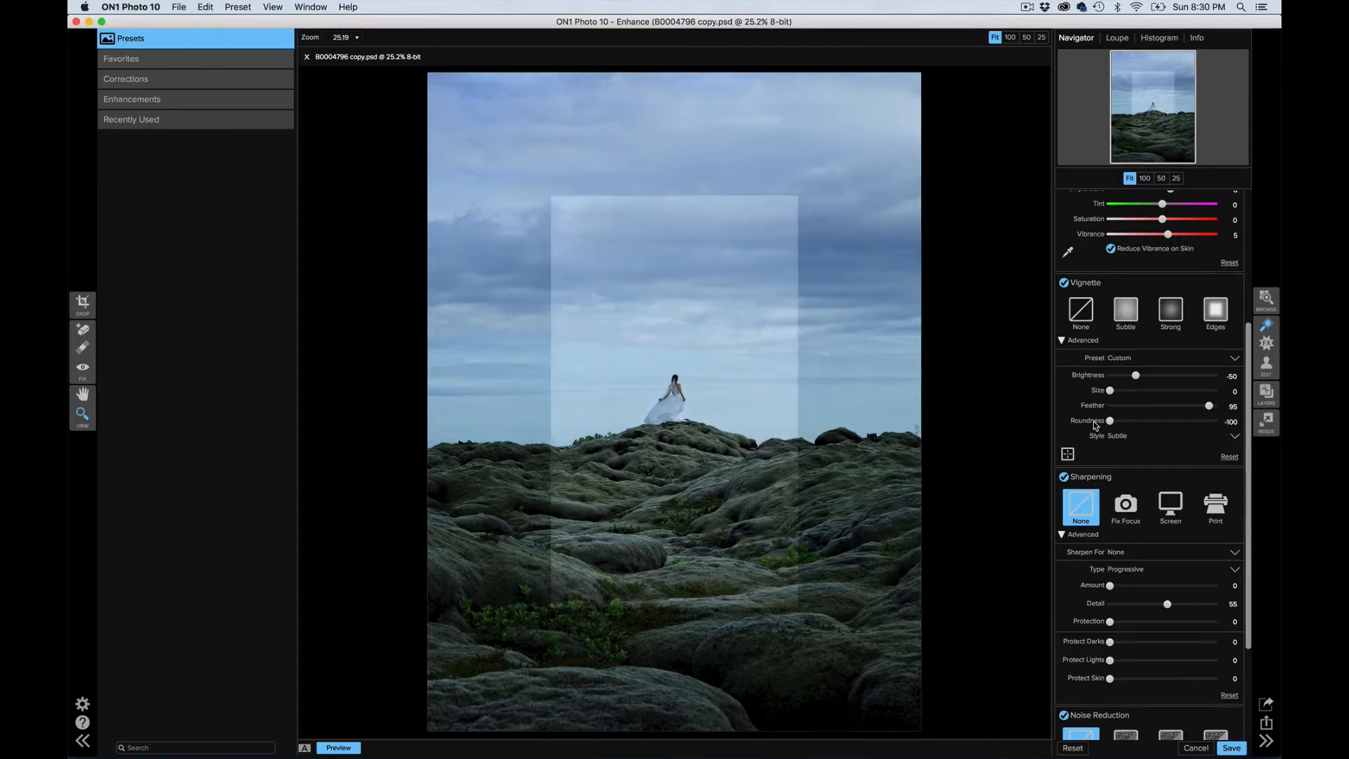
key(super+z)
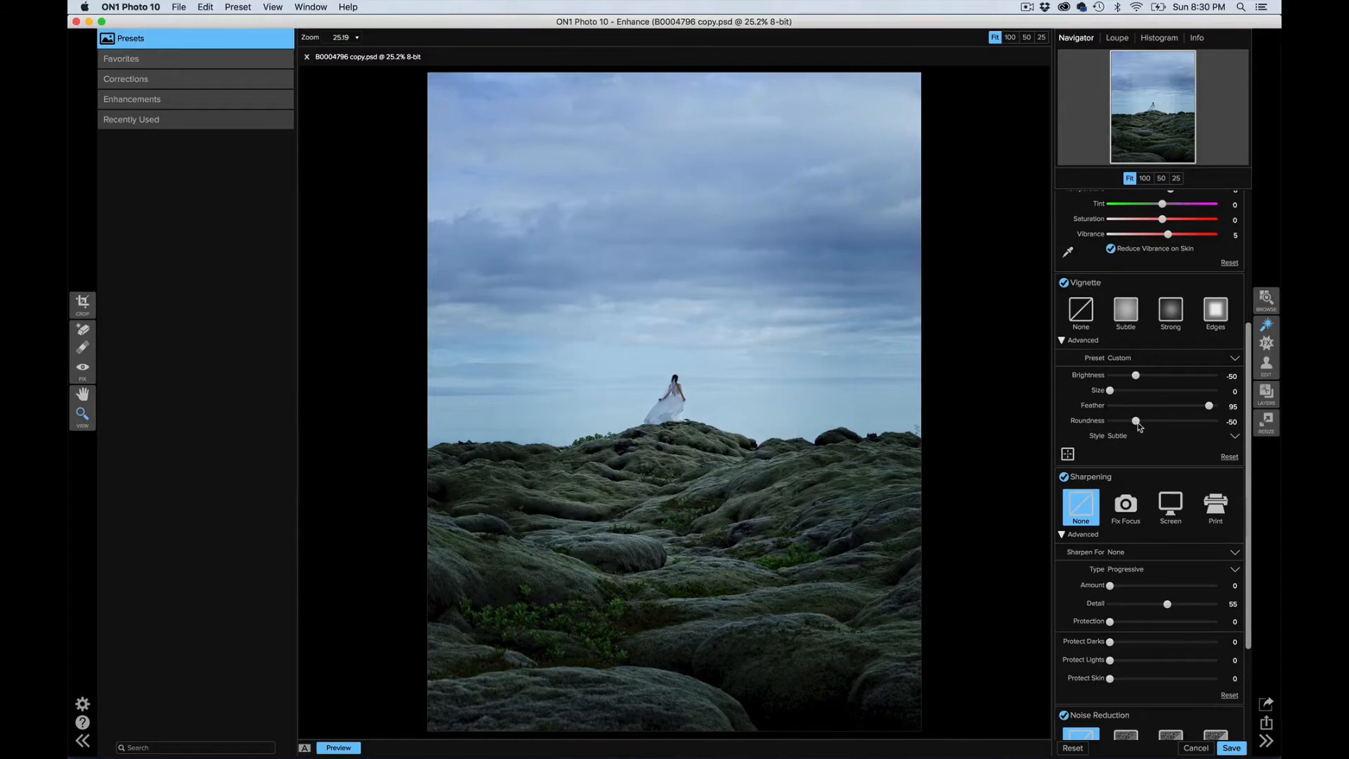
drag(1136, 422, 1154, 424)
scroll(1165, 376, up, 5)
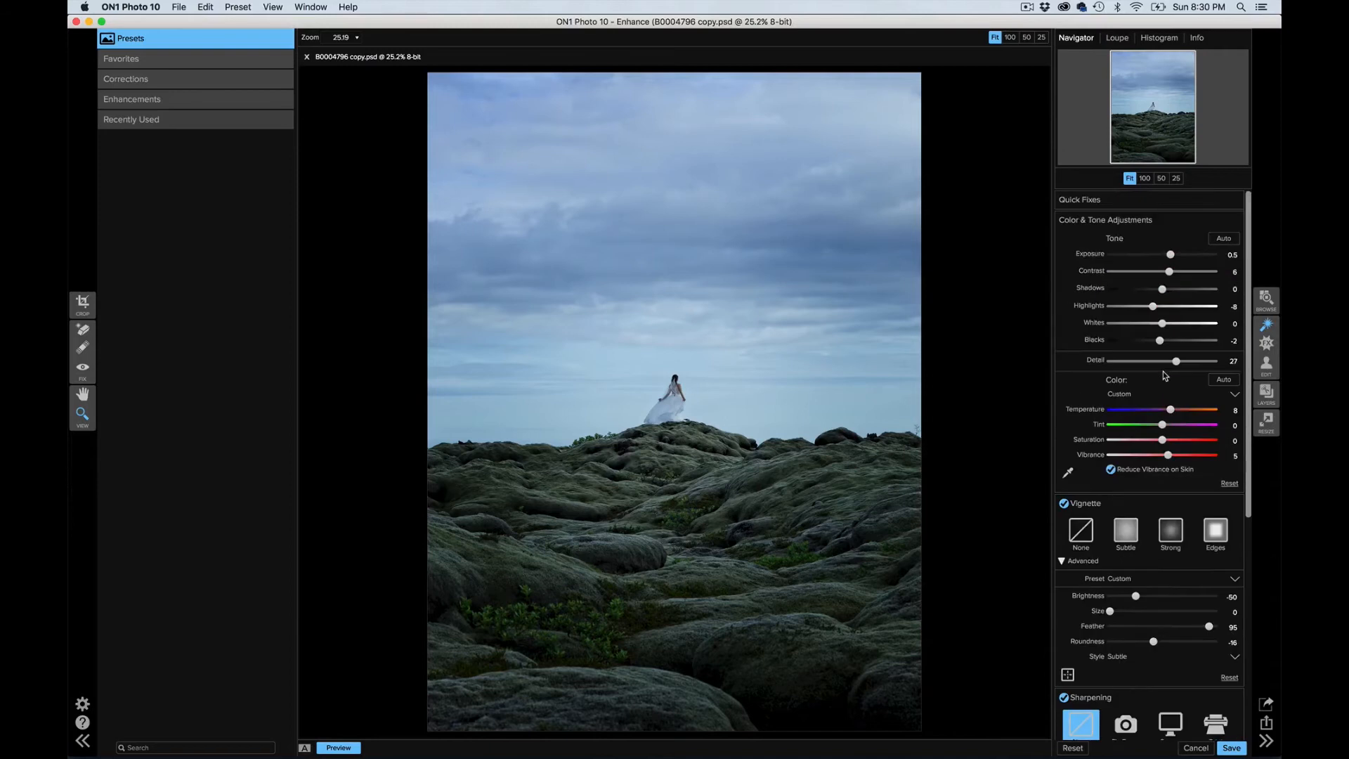
drag(1171, 256, 1175, 256)
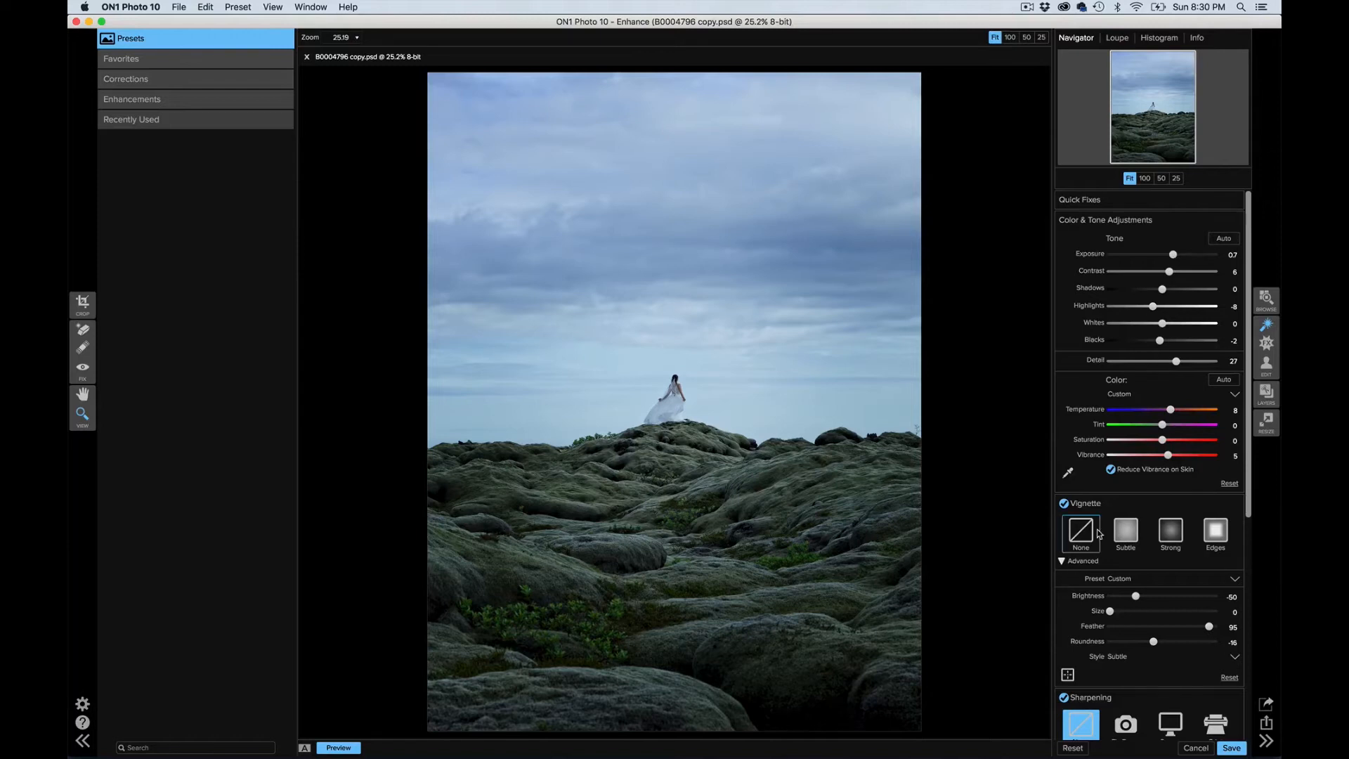
scroll(1161, 486, down, 10)
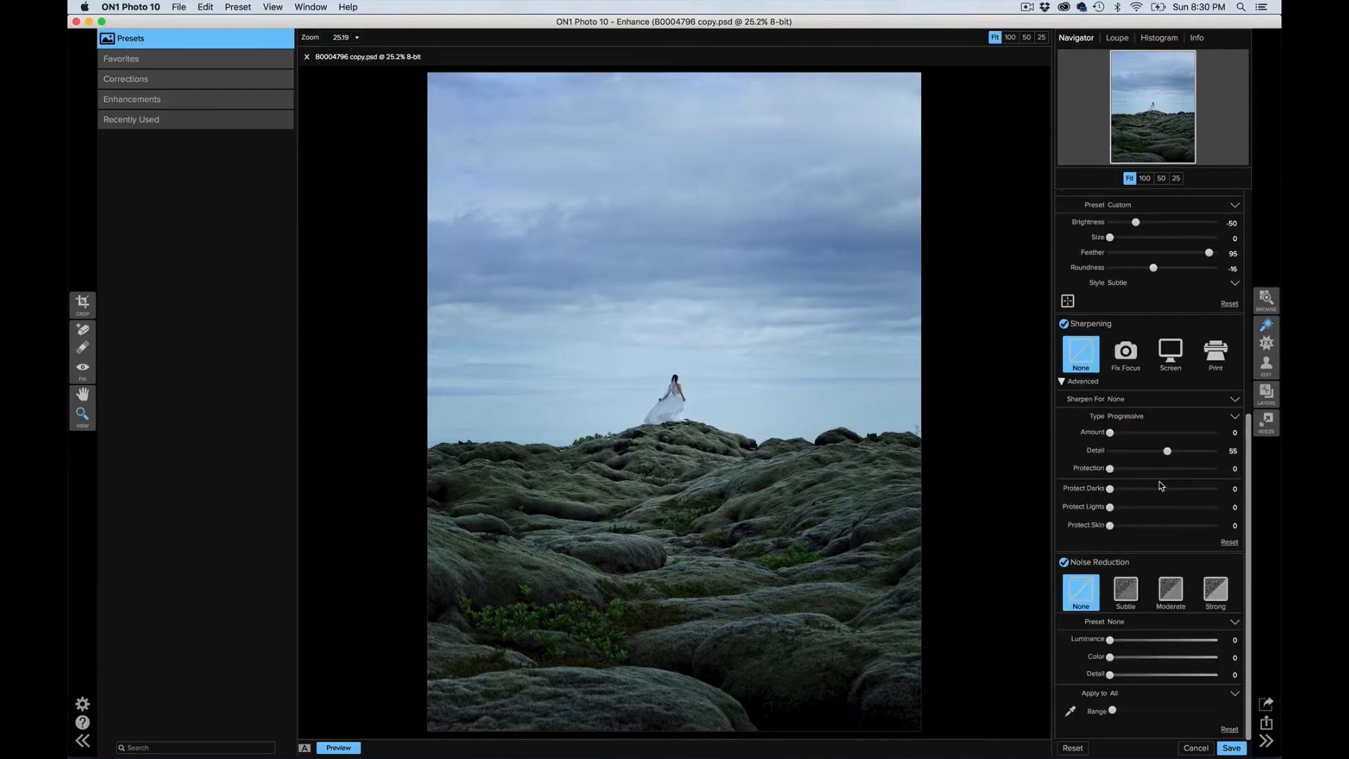
scroll(1161, 485, down, 2)
scroll(1161, 485, up, 6)
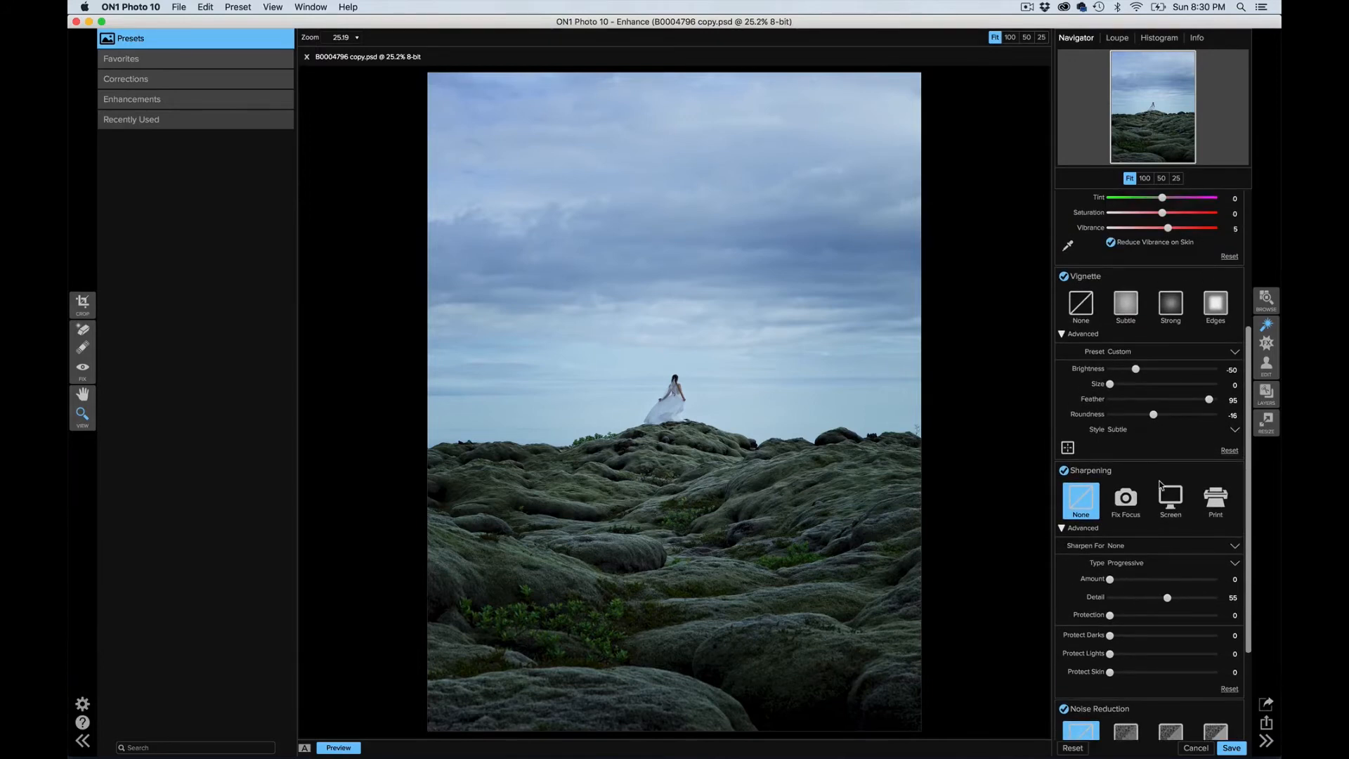
scroll(1161, 485, down, 1)
scroll(1238, 357, up, 10)
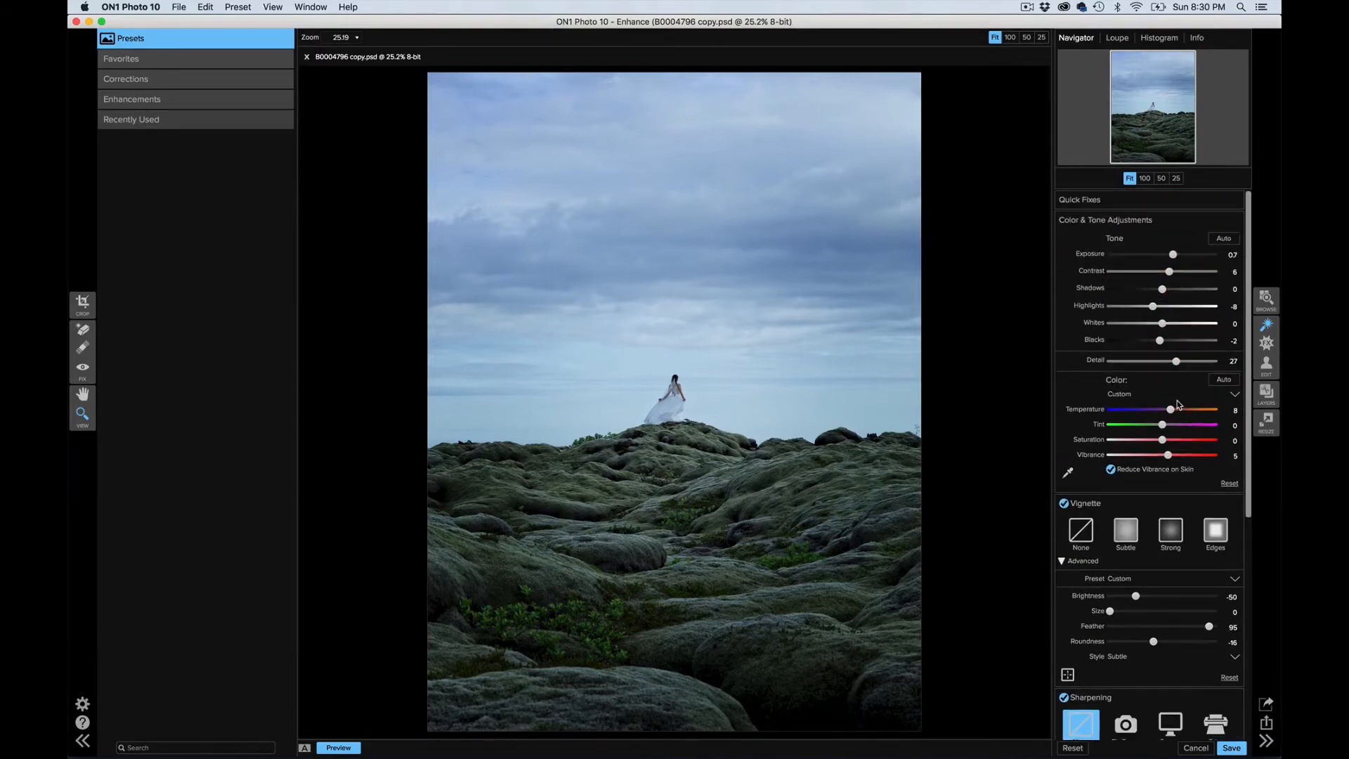
Step: Take the enhanced photo into Effects, browse the Urban and Cinematic presets, and apply the Cinematic preset Blue Dawn
click(1265, 343)
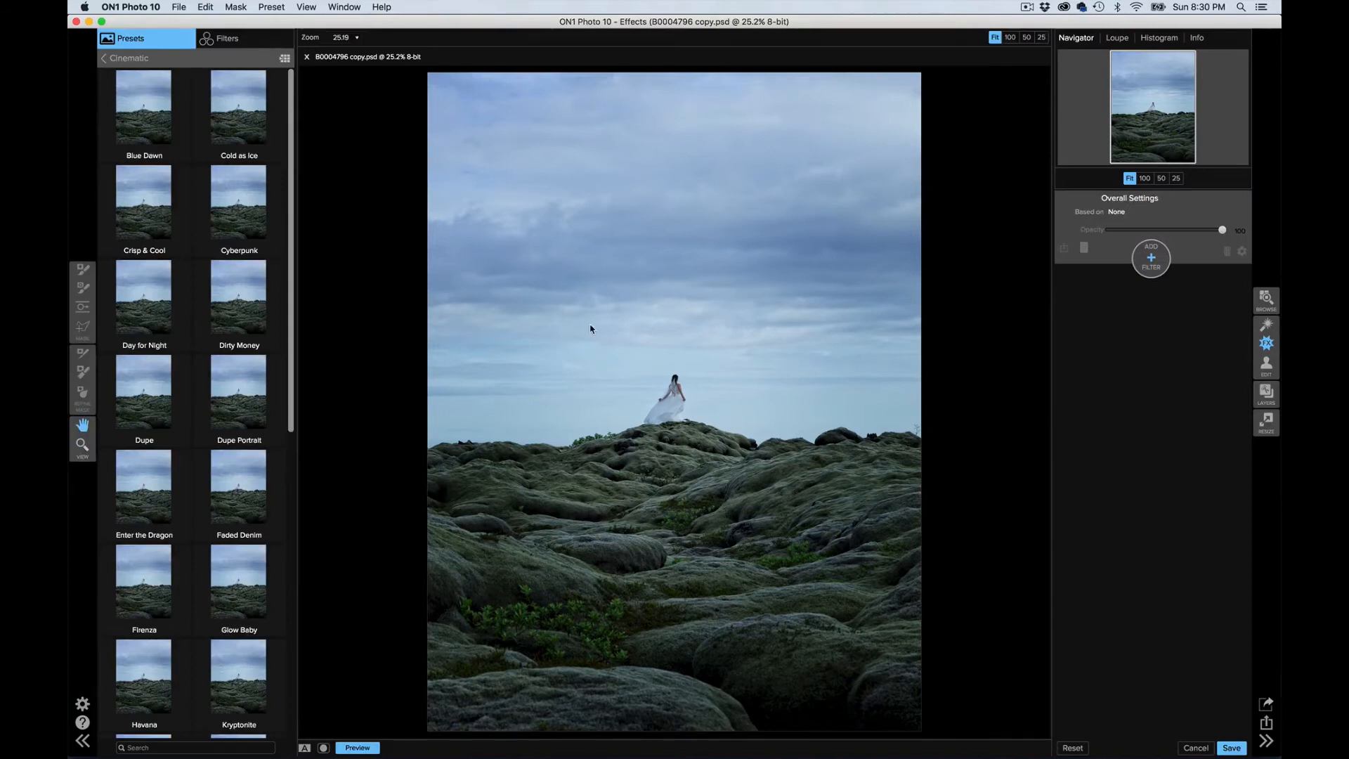
click(126, 56)
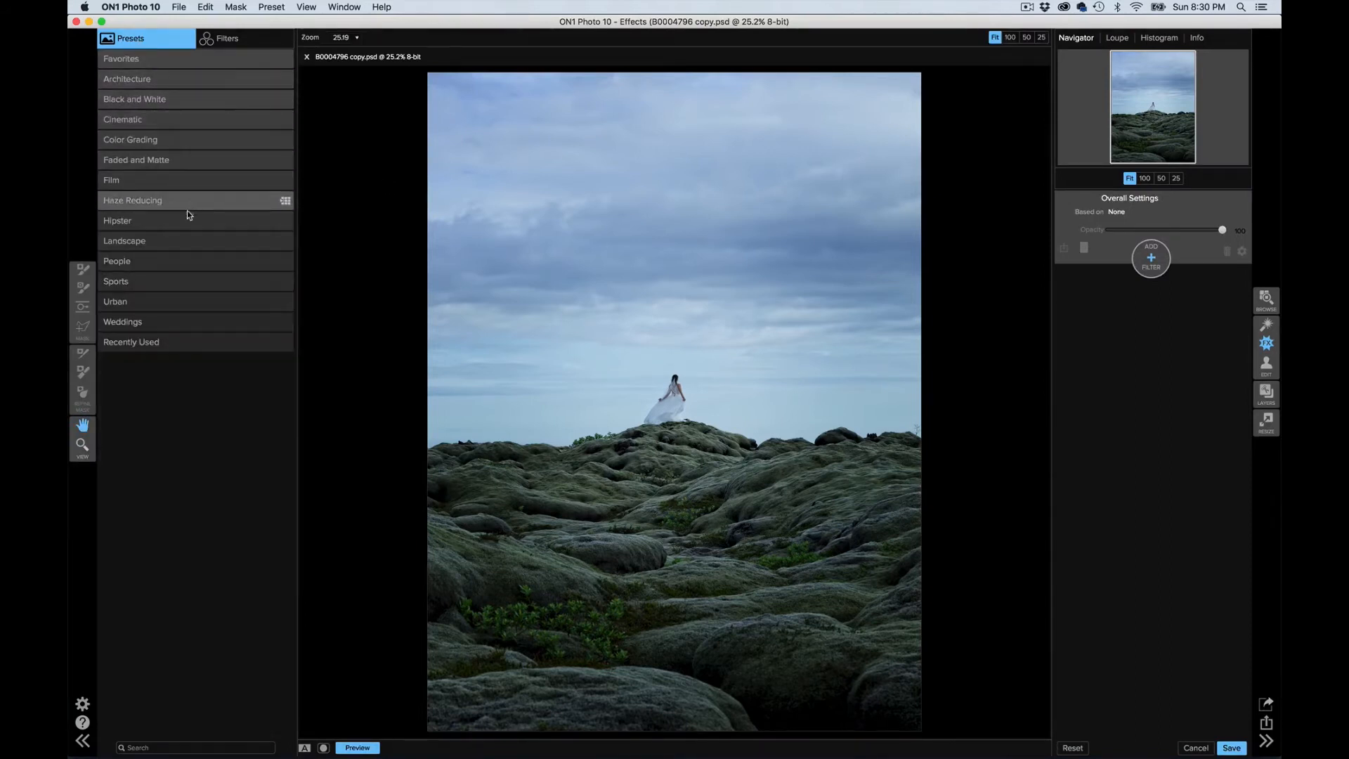
click(190, 302)
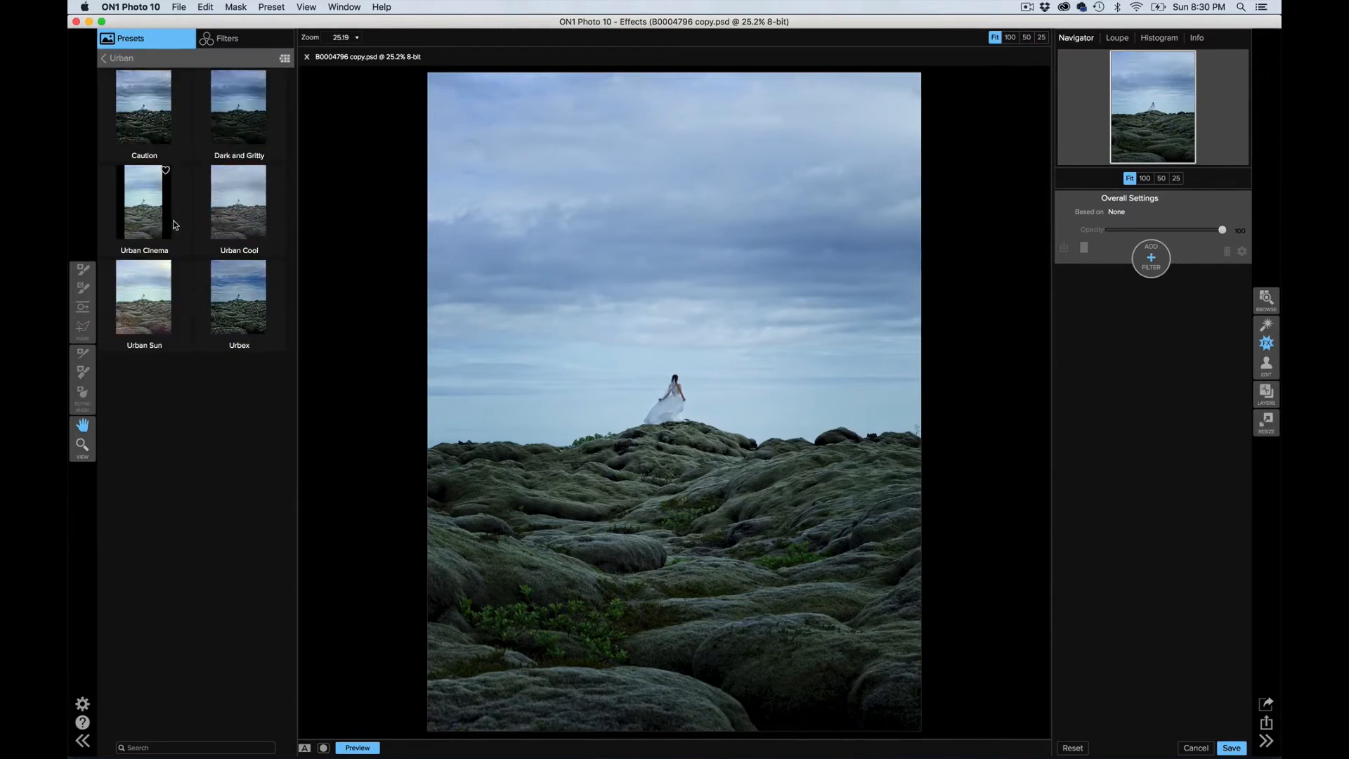
click(121, 58)
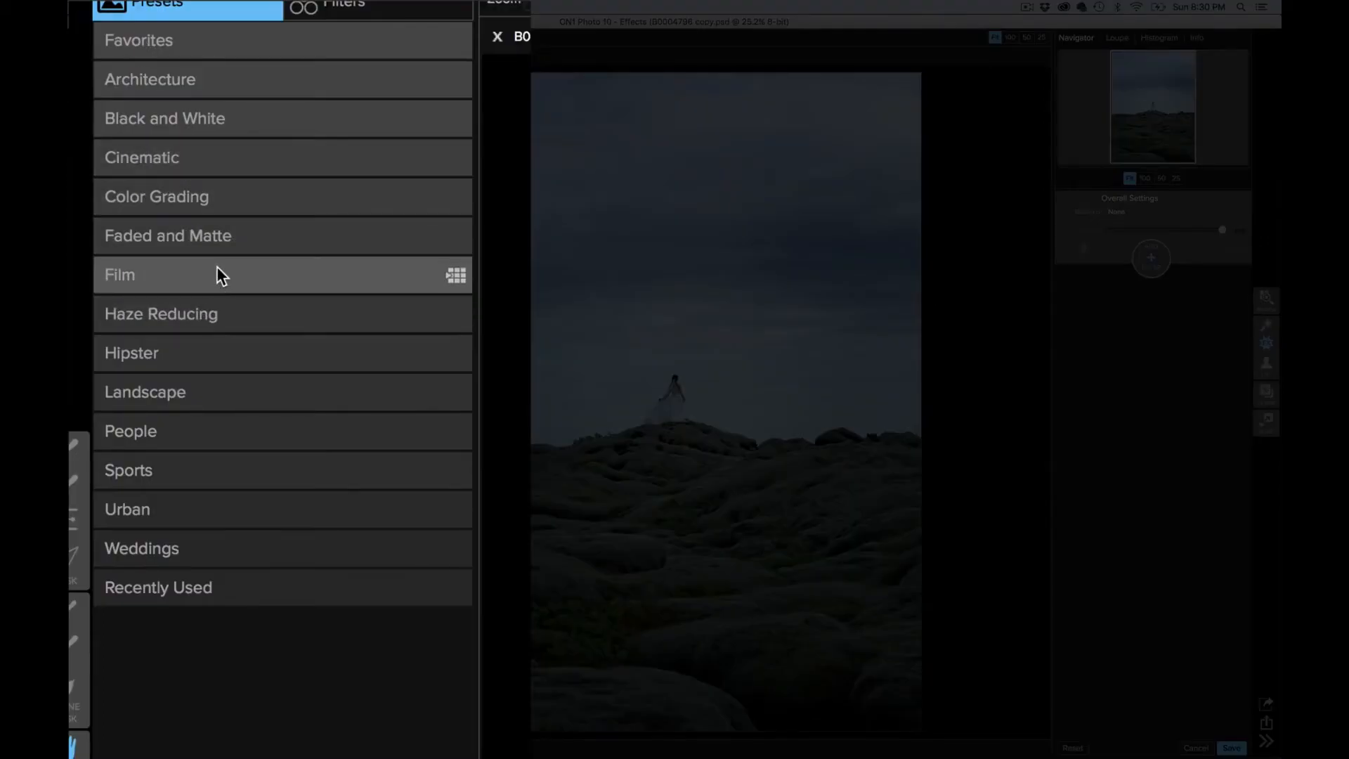
click(172, 163)
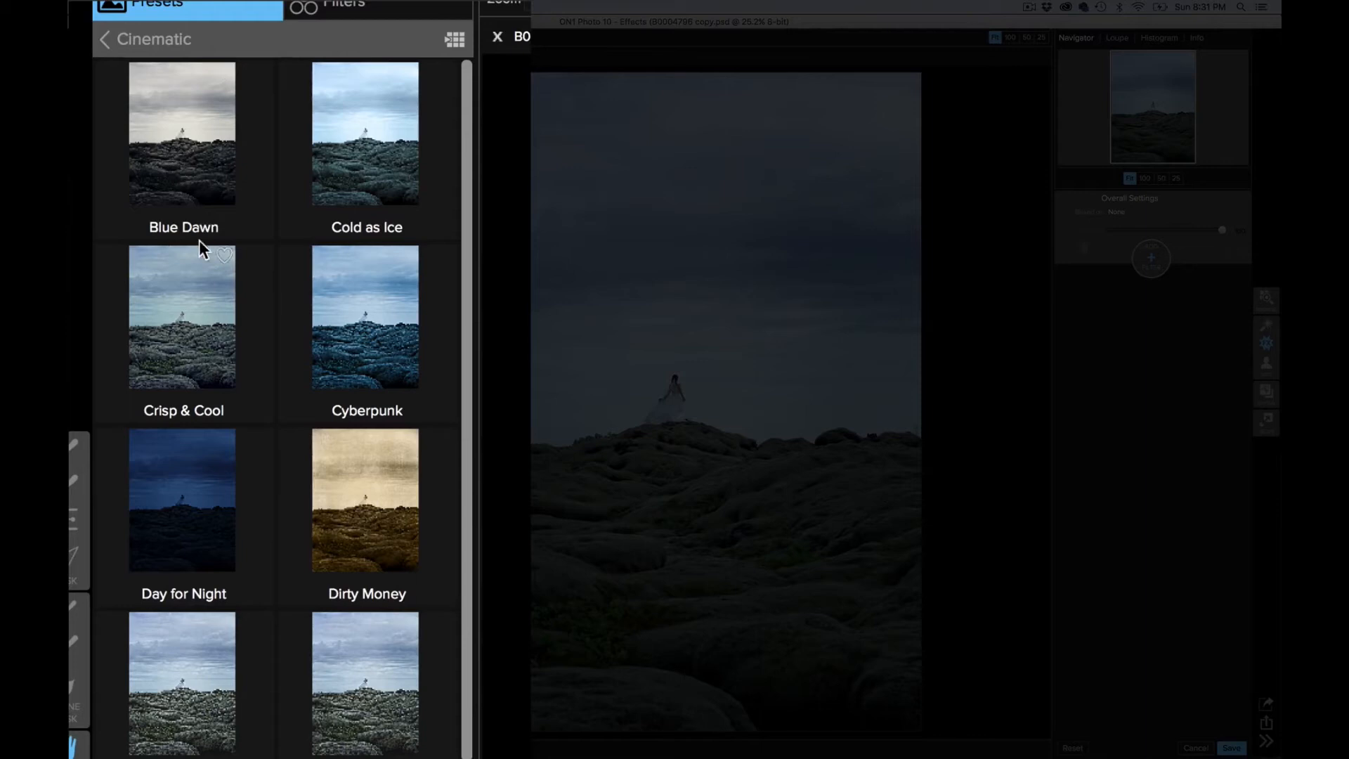
scroll(223, 334, down, 5)
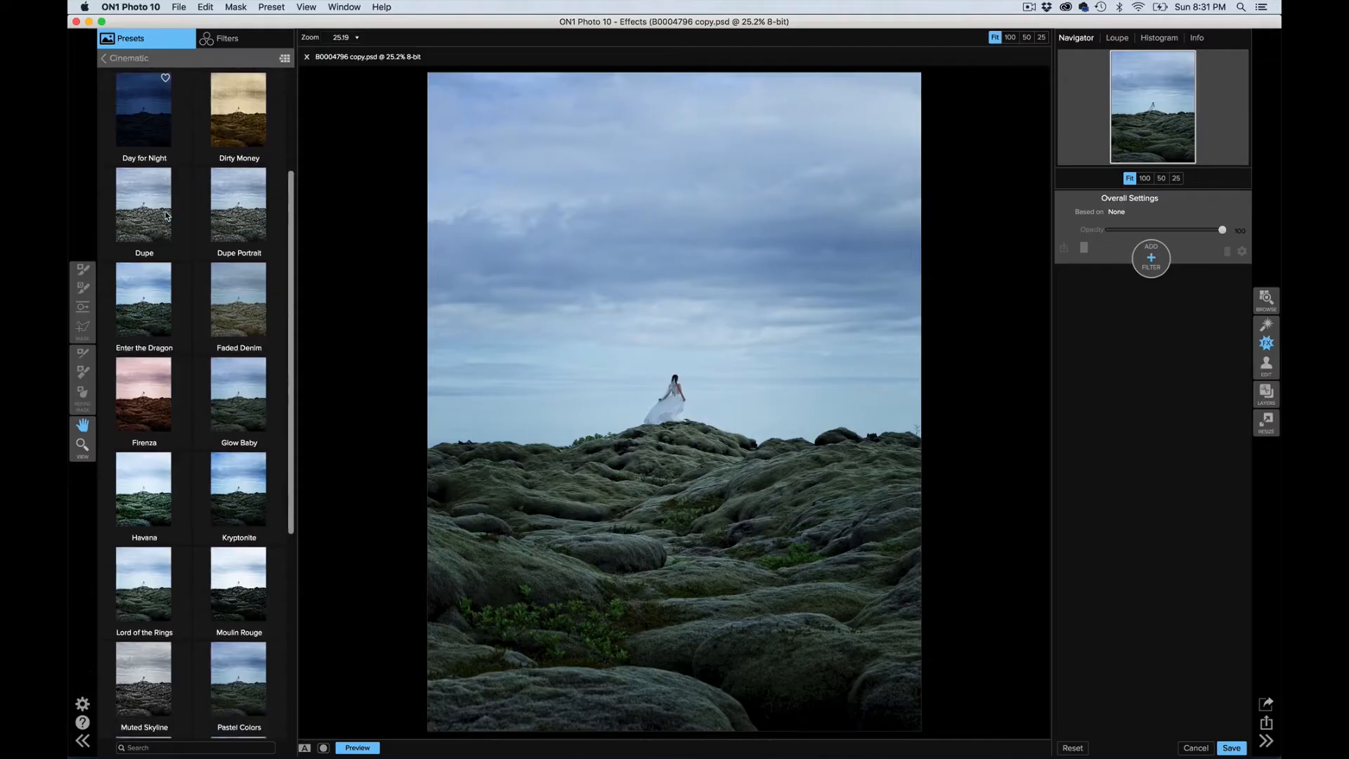
scroll(166, 215, up, 5)
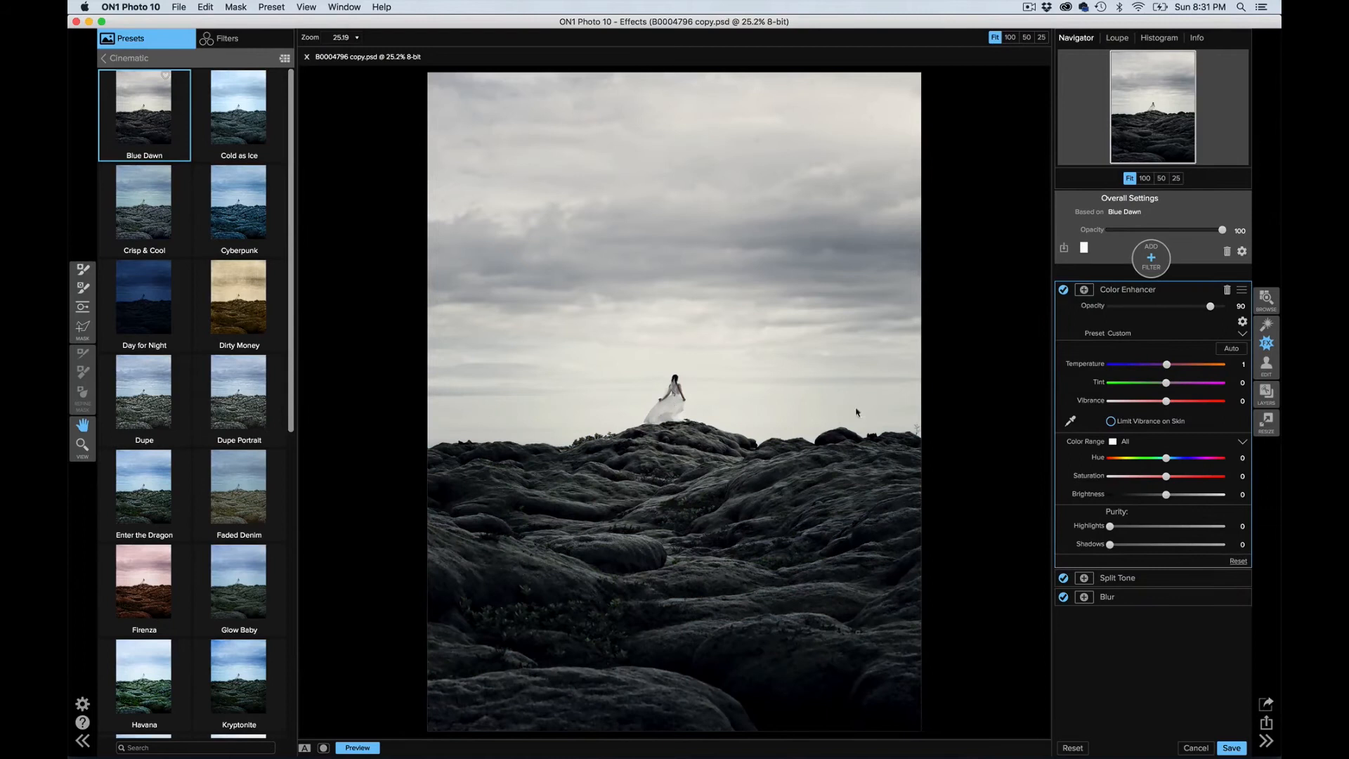
Step: Try the Color Enhancer filter with Opacity 0 and with Purity Highlights 50, restoring them to 90 and 0
click(1192, 308)
click(1110, 307)
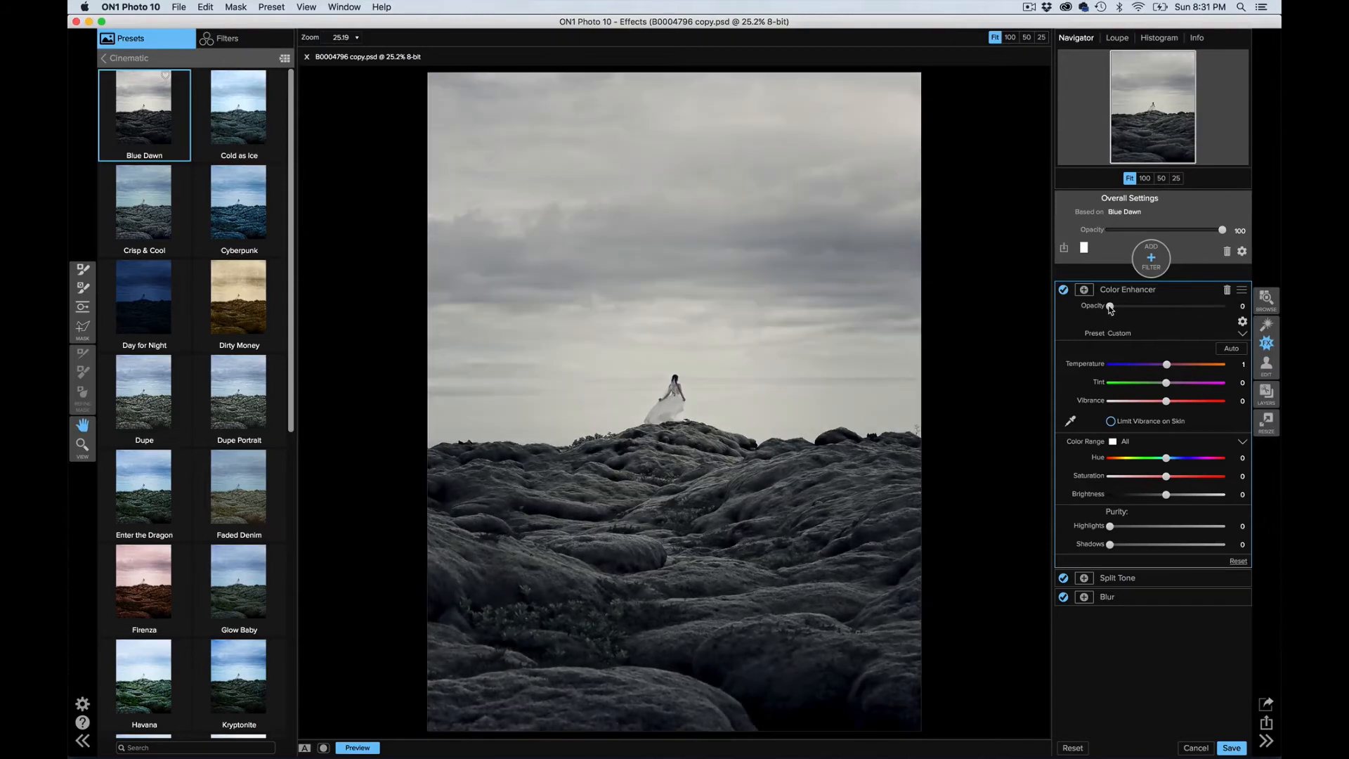
drag(1110, 307, 1211, 311)
click(1208, 311)
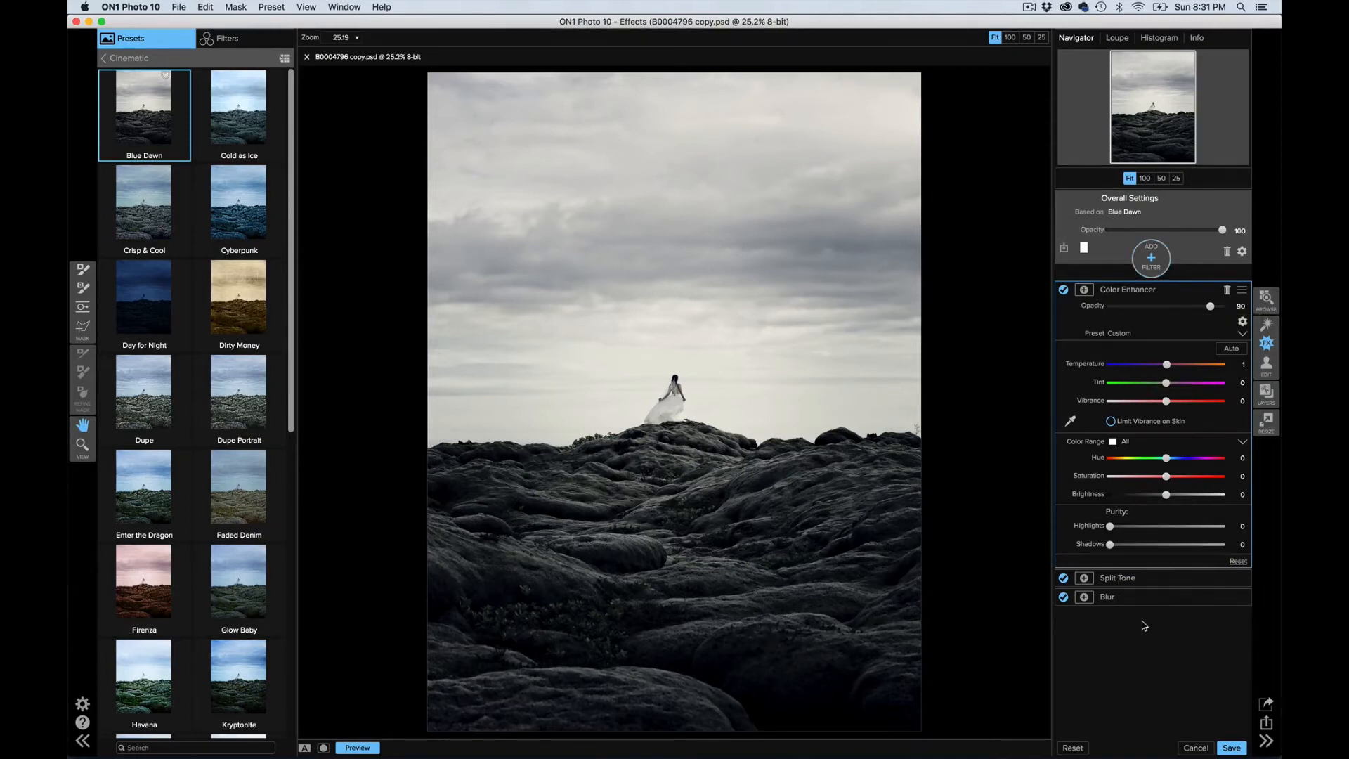
mouse_move(1110, 526)
mouse_down()
mouse_move(1167, 530)
mouse_move(1130, 527)
mouse_up()
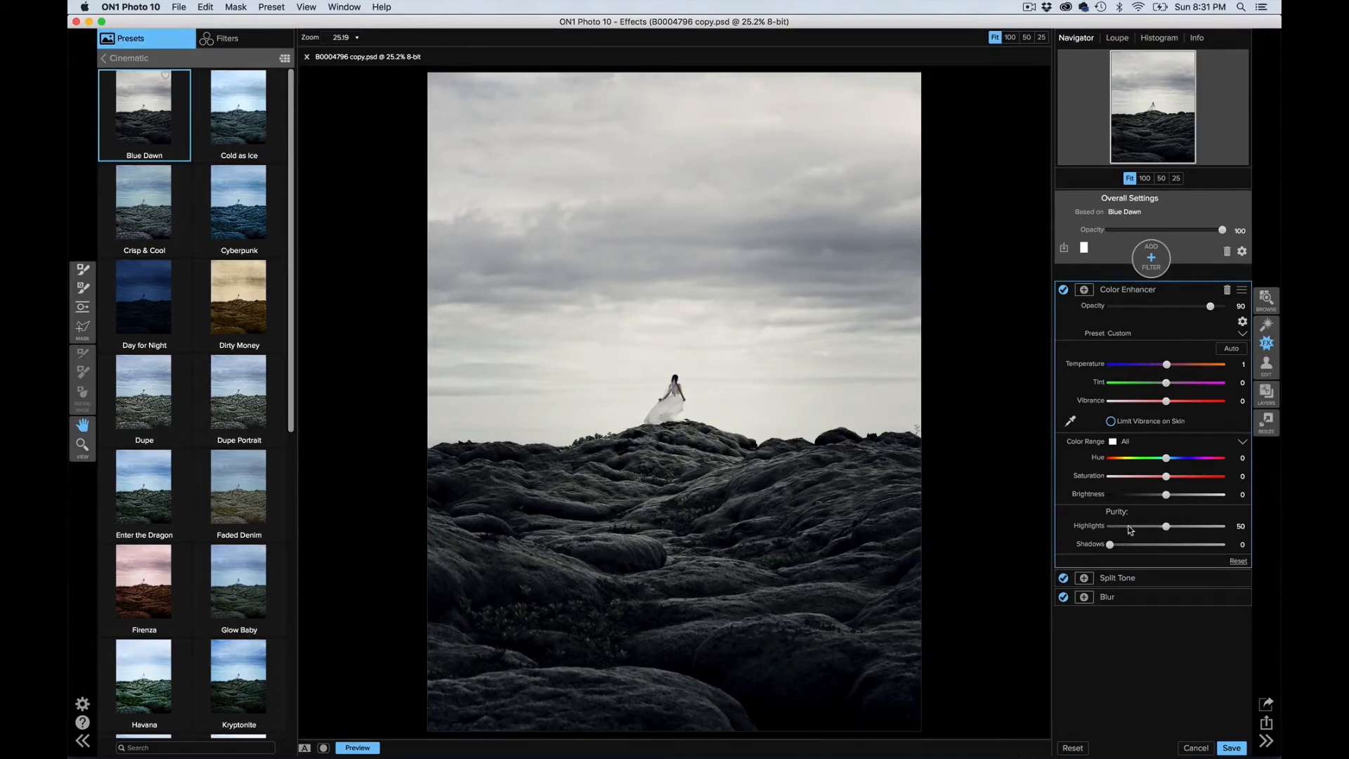
double_click(1089, 524)
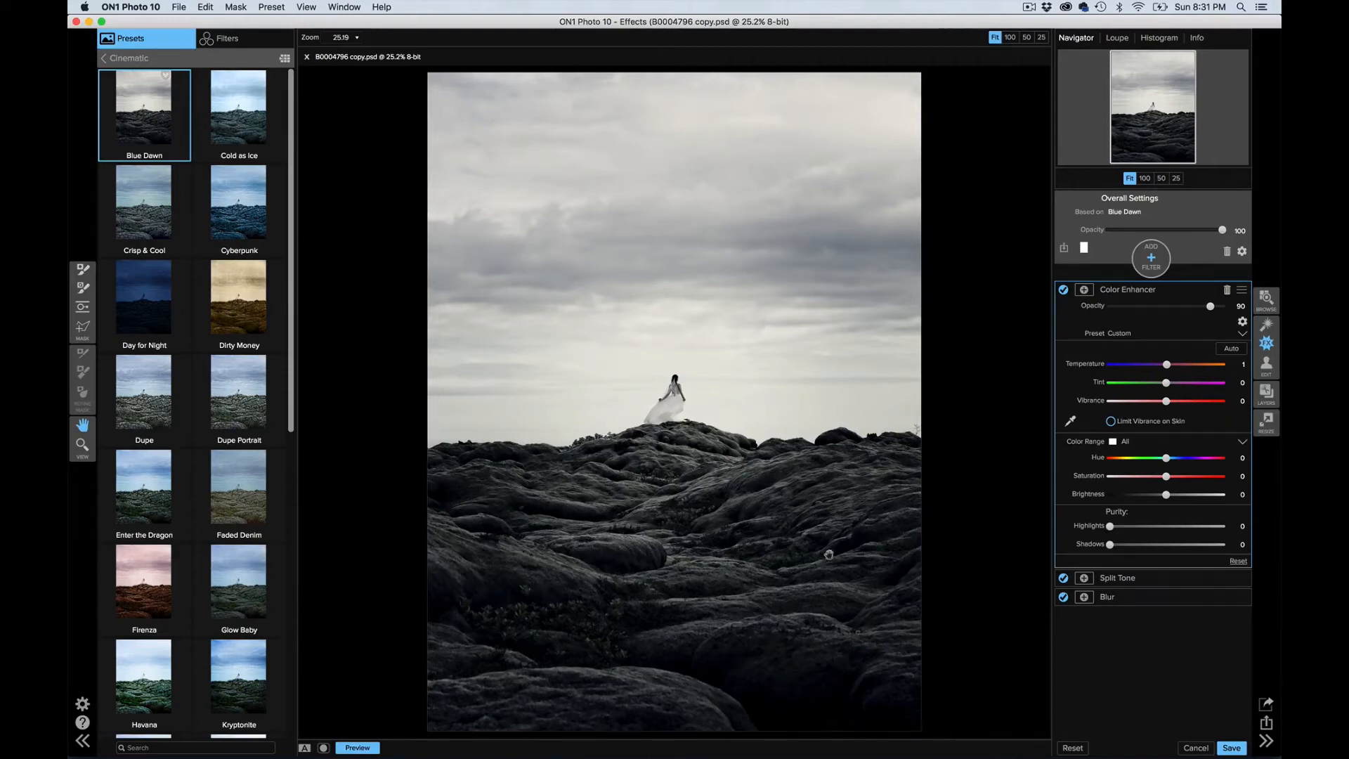
Step: Set the overall Opacity of the Blue Dawn look to 64 and move the result into Layers
click(1191, 230)
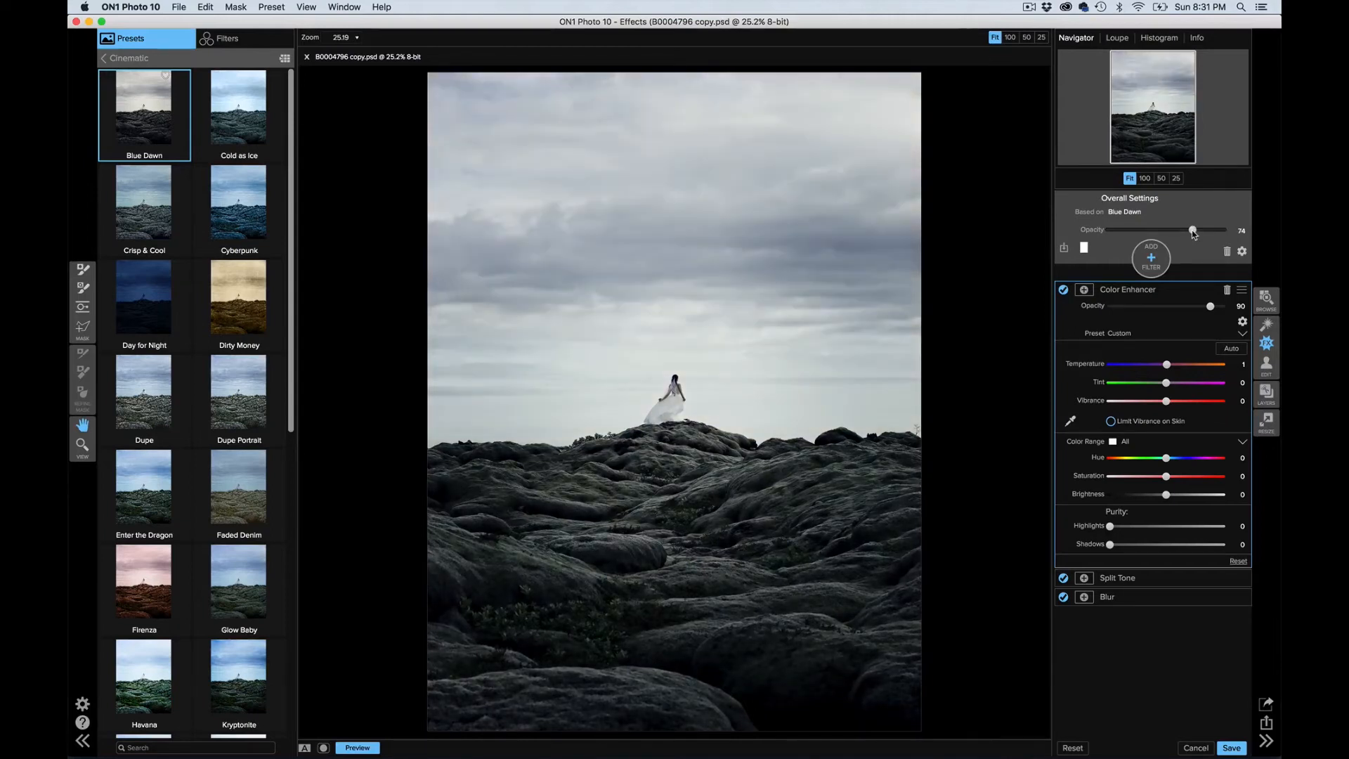
mouse_move(1192, 230)
mouse_down()
mouse_move(1104, 230)
mouse_move(1211, 230)
mouse_up()
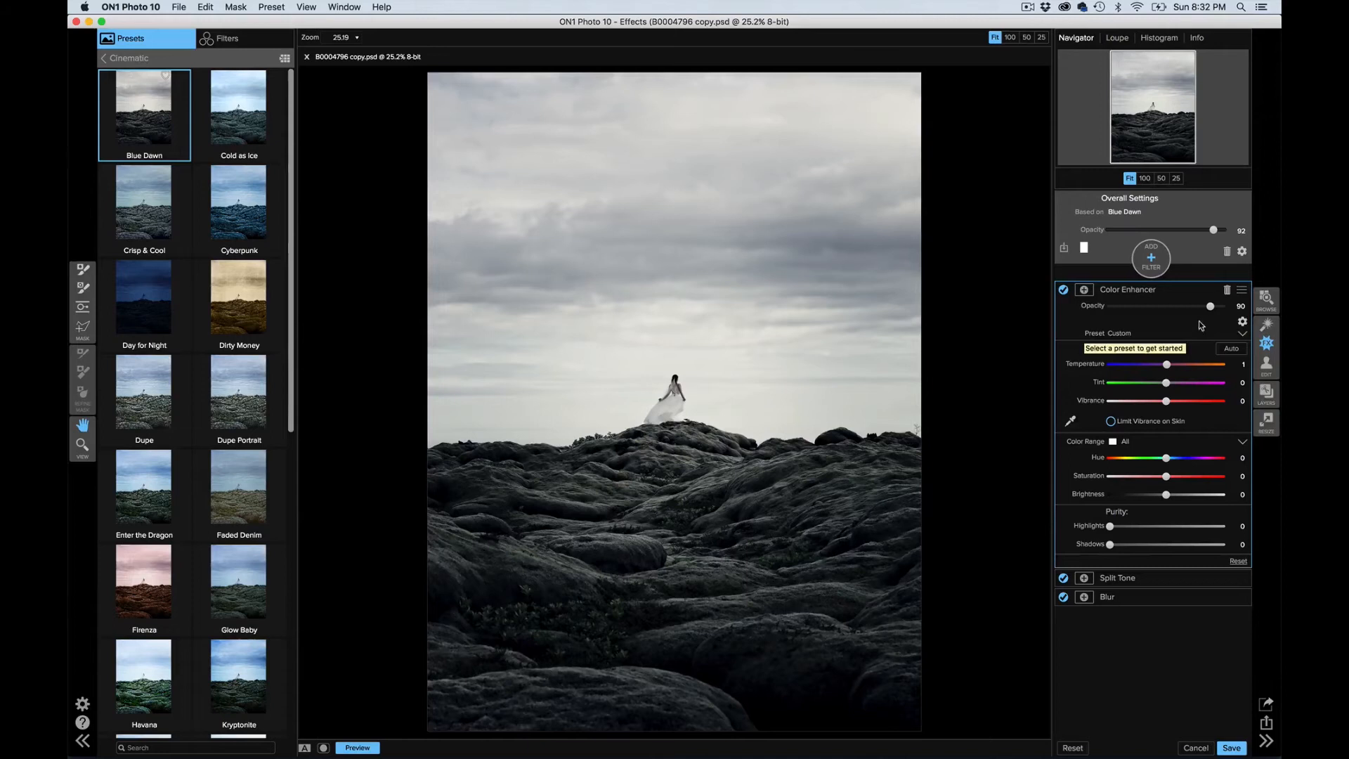
click(1150, 231)
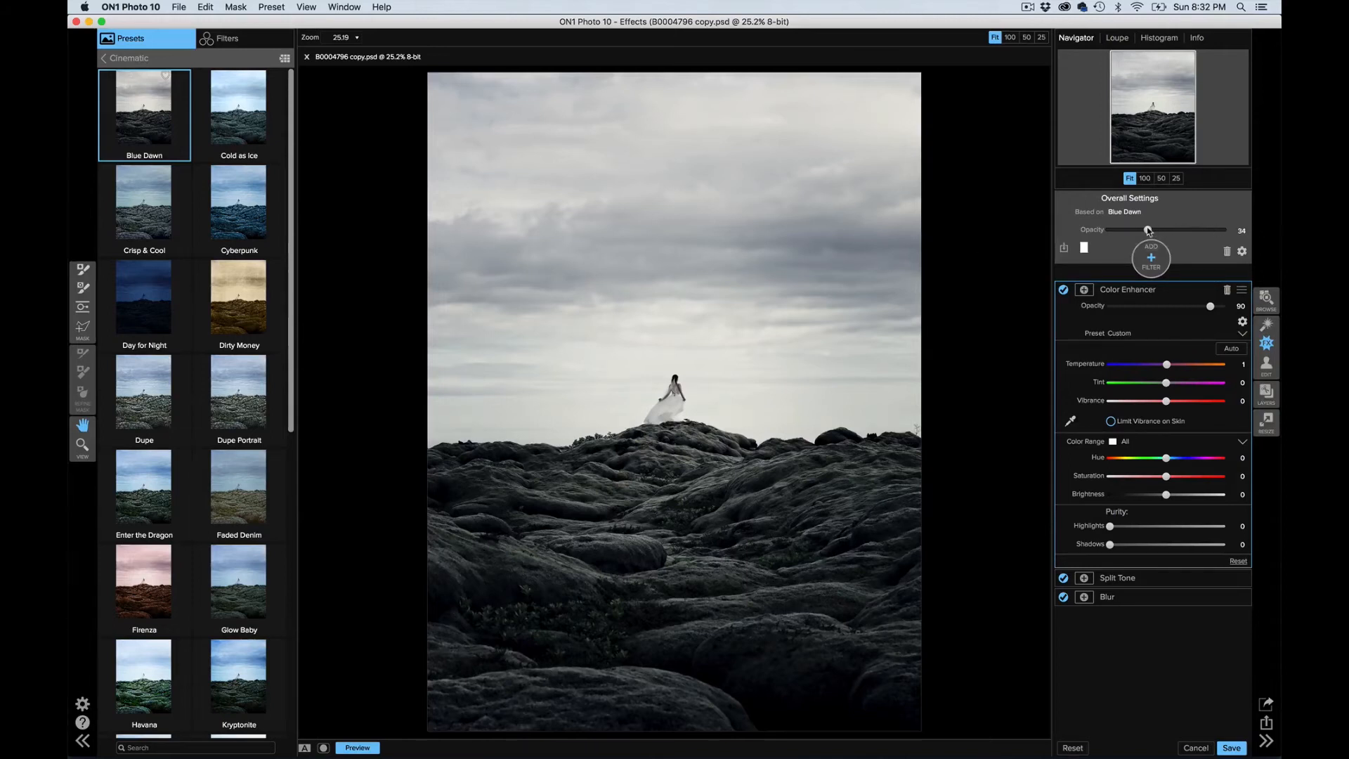
drag(1172, 231, 1212, 234)
drag(1212, 234, 1214, 233)
drag(1211, 232, 1181, 232)
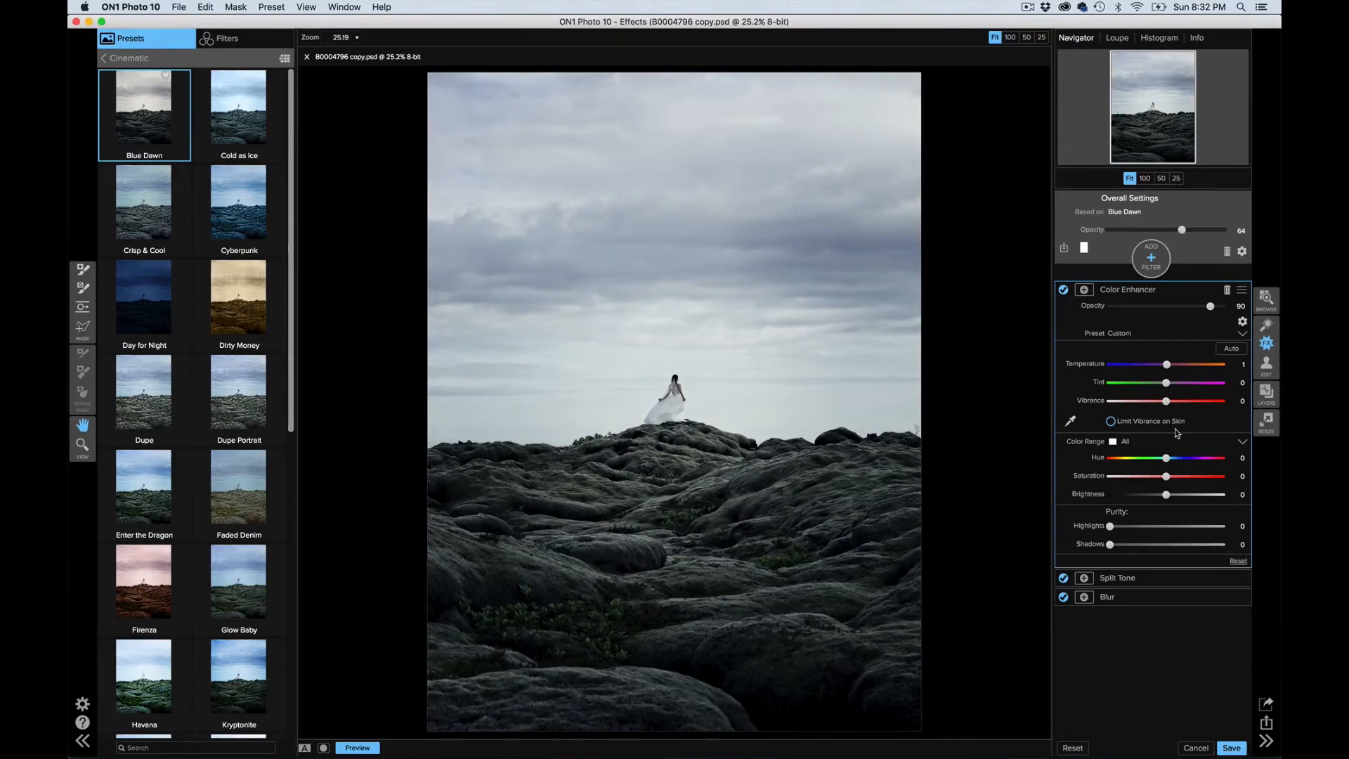
click(1268, 392)
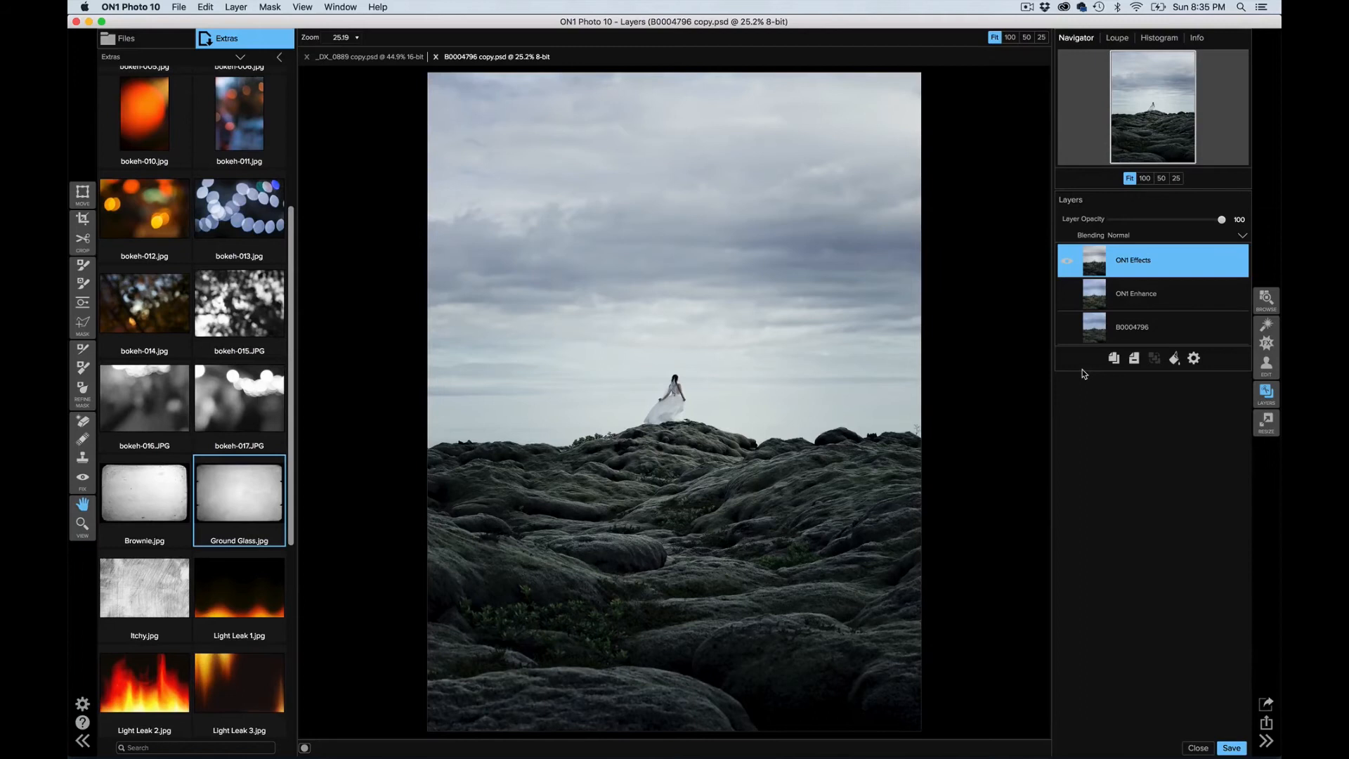
Step: Bring the layered photo back into Effects and apply the Matte 2 preset from the Faded and Matte category
click(1266, 343)
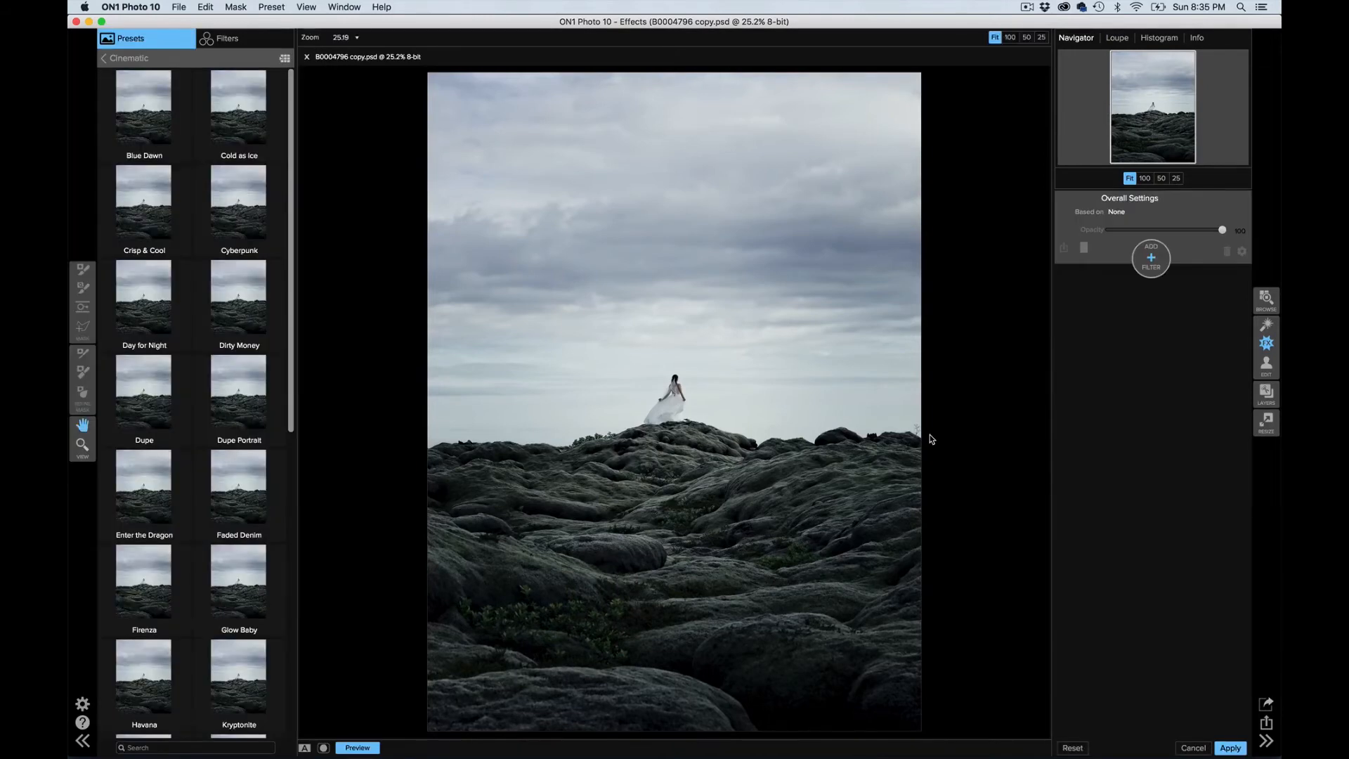
click(138, 59)
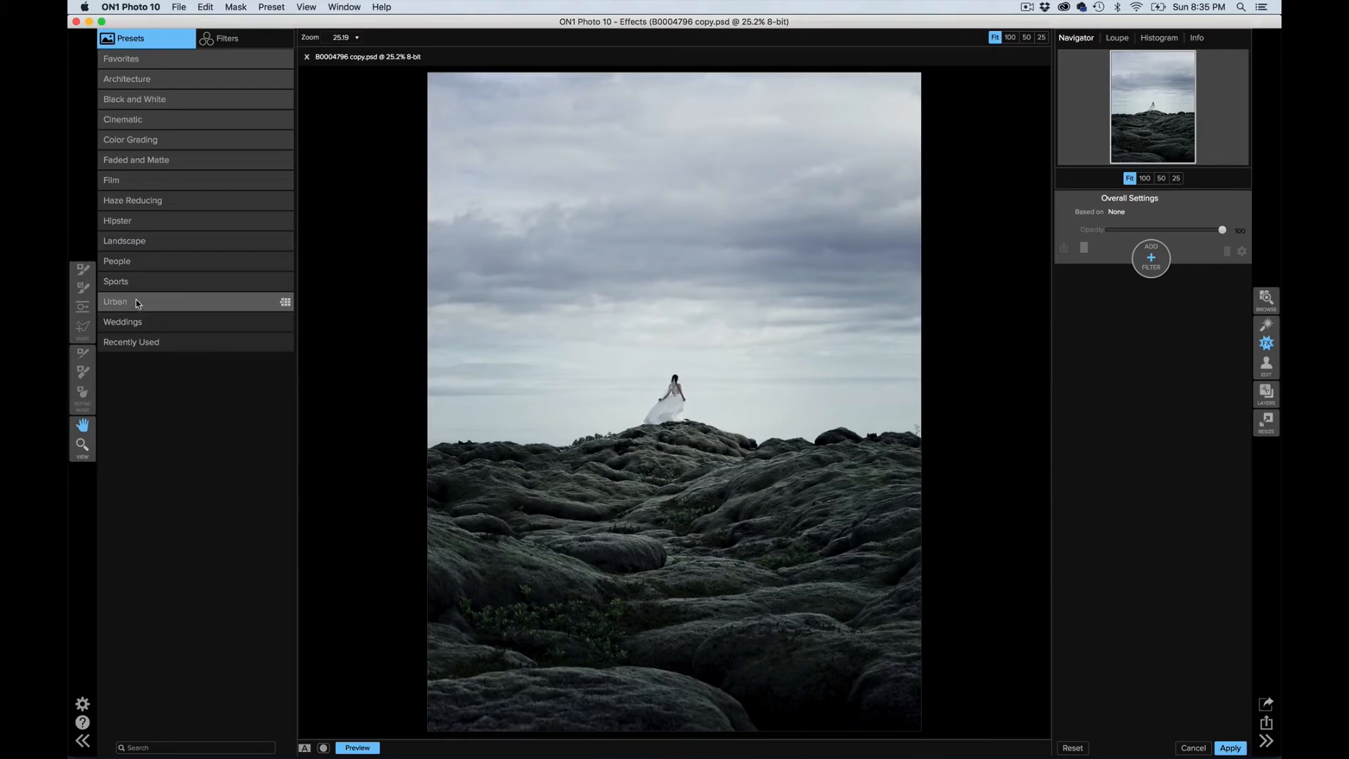
click(137, 159)
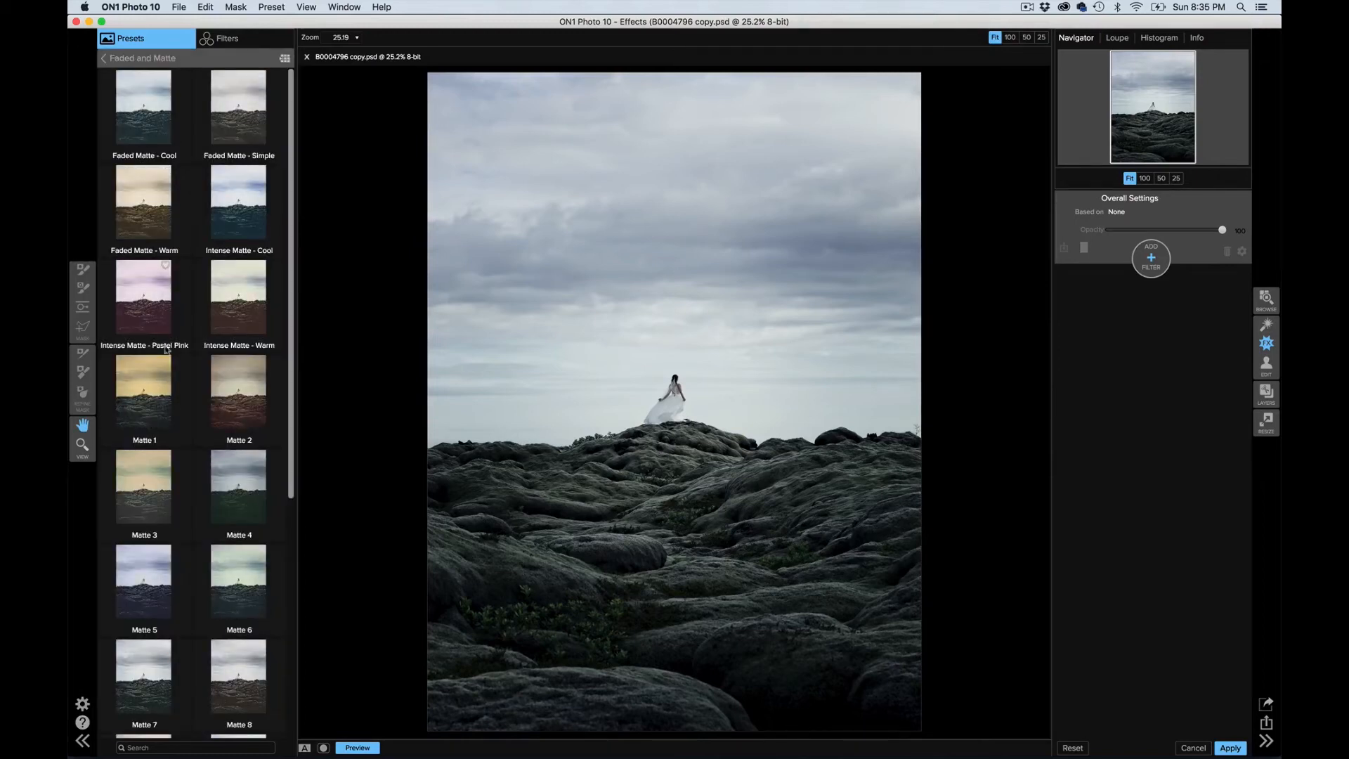
click(244, 409)
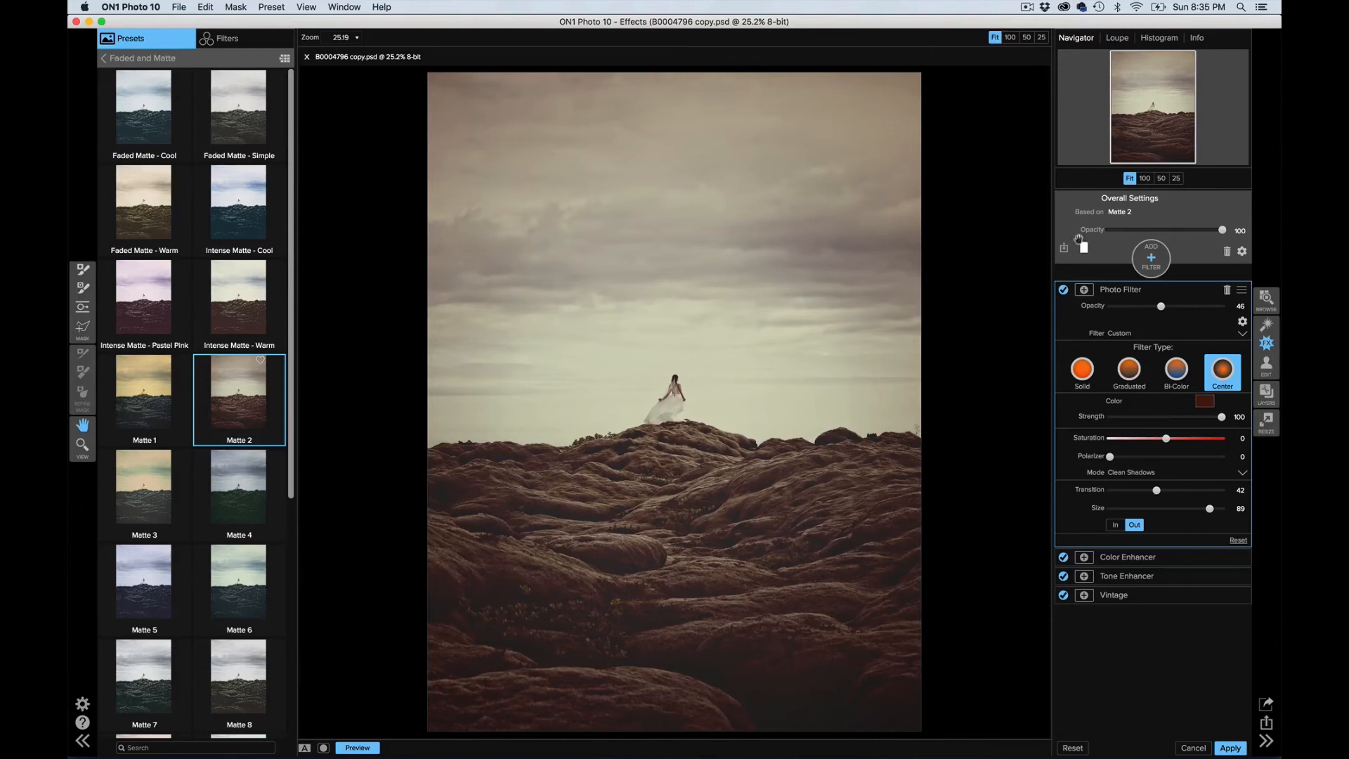
Step: Set the overall Opacity of the Matte 2 look to 88, apply it, and return to the photo's layers
click(1193, 230)
drag(1193, 232, 1102, 229)
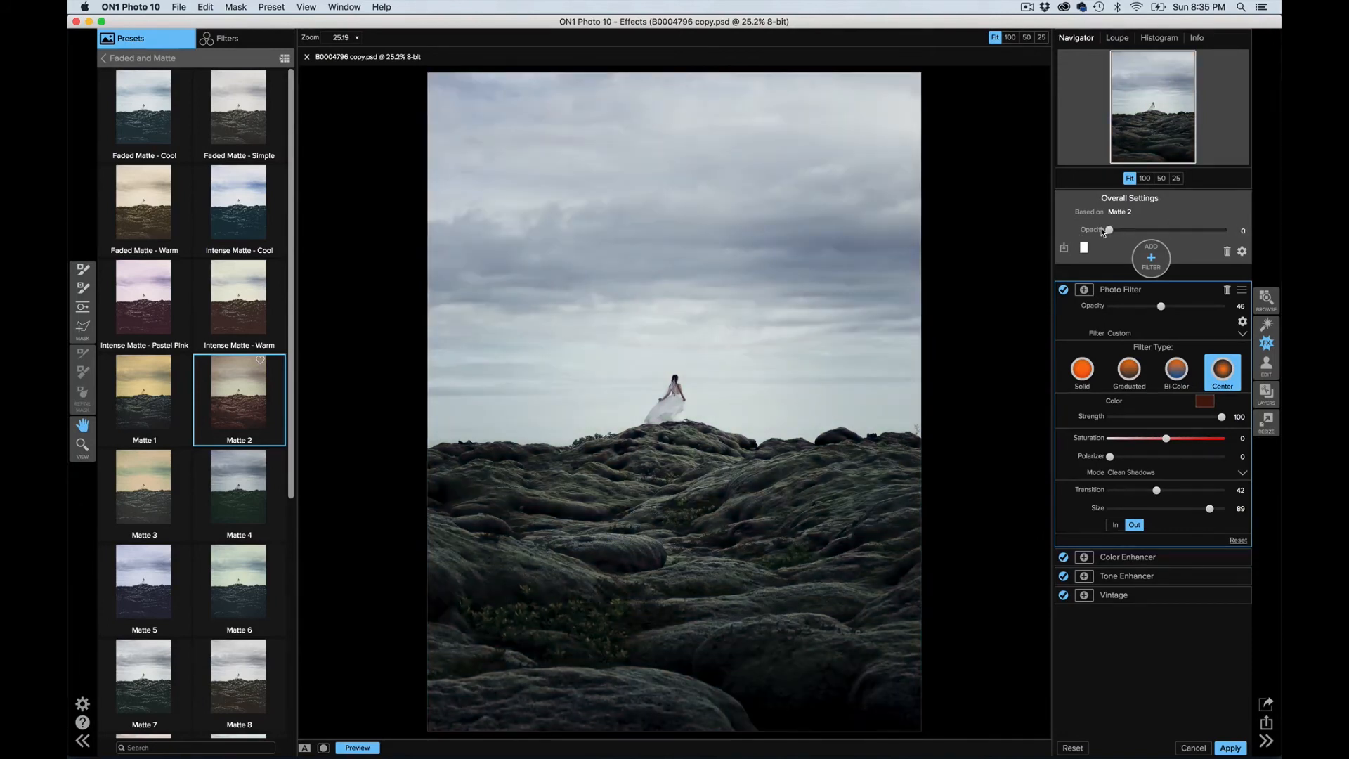
drag(1101, 229, 1208, 232)
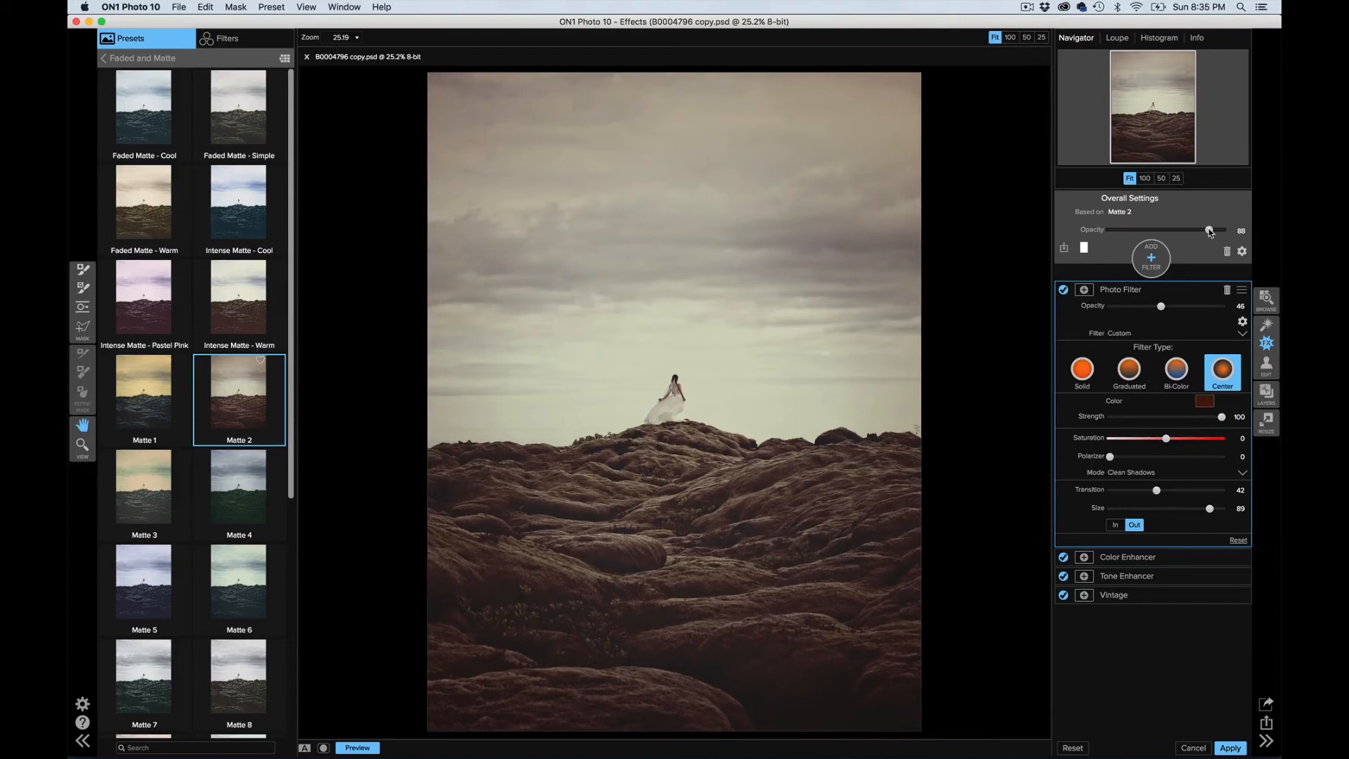
click(1230, 748)
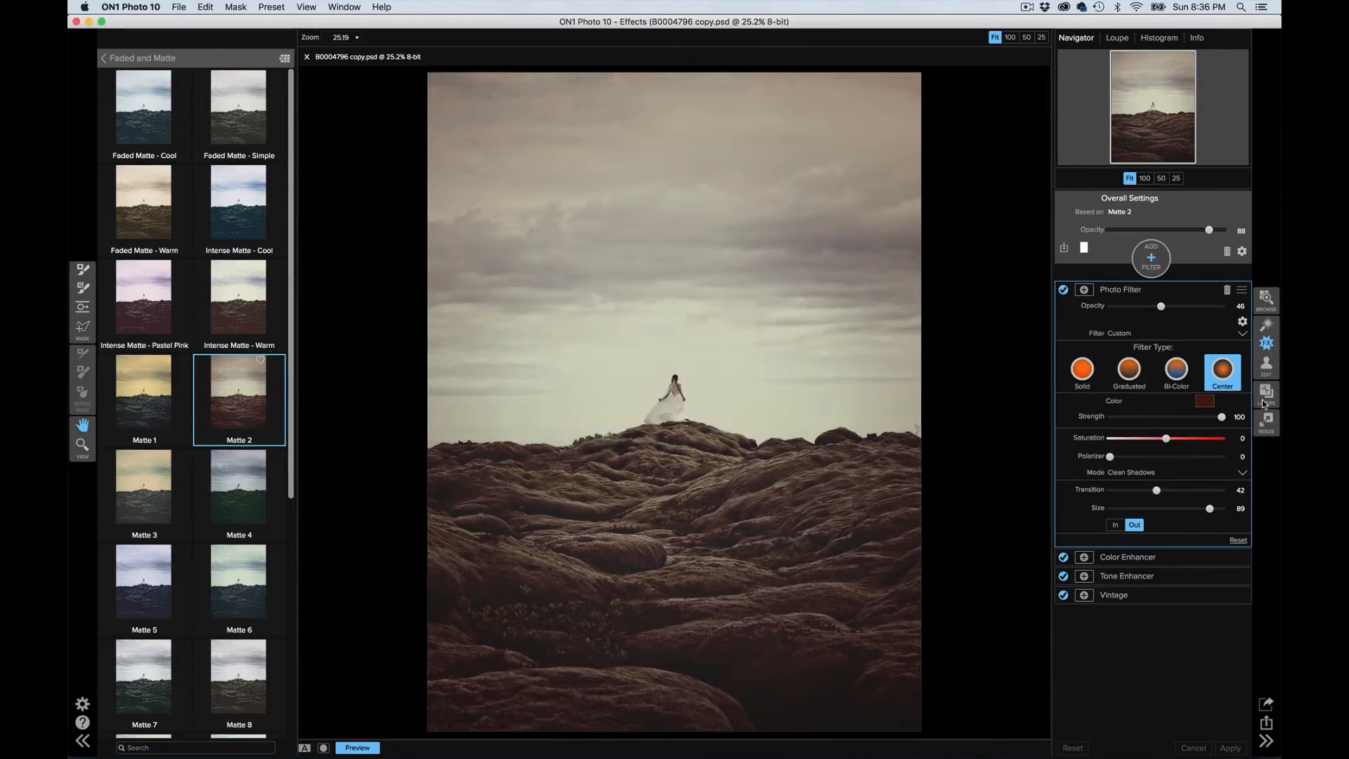
click(1264, 401)
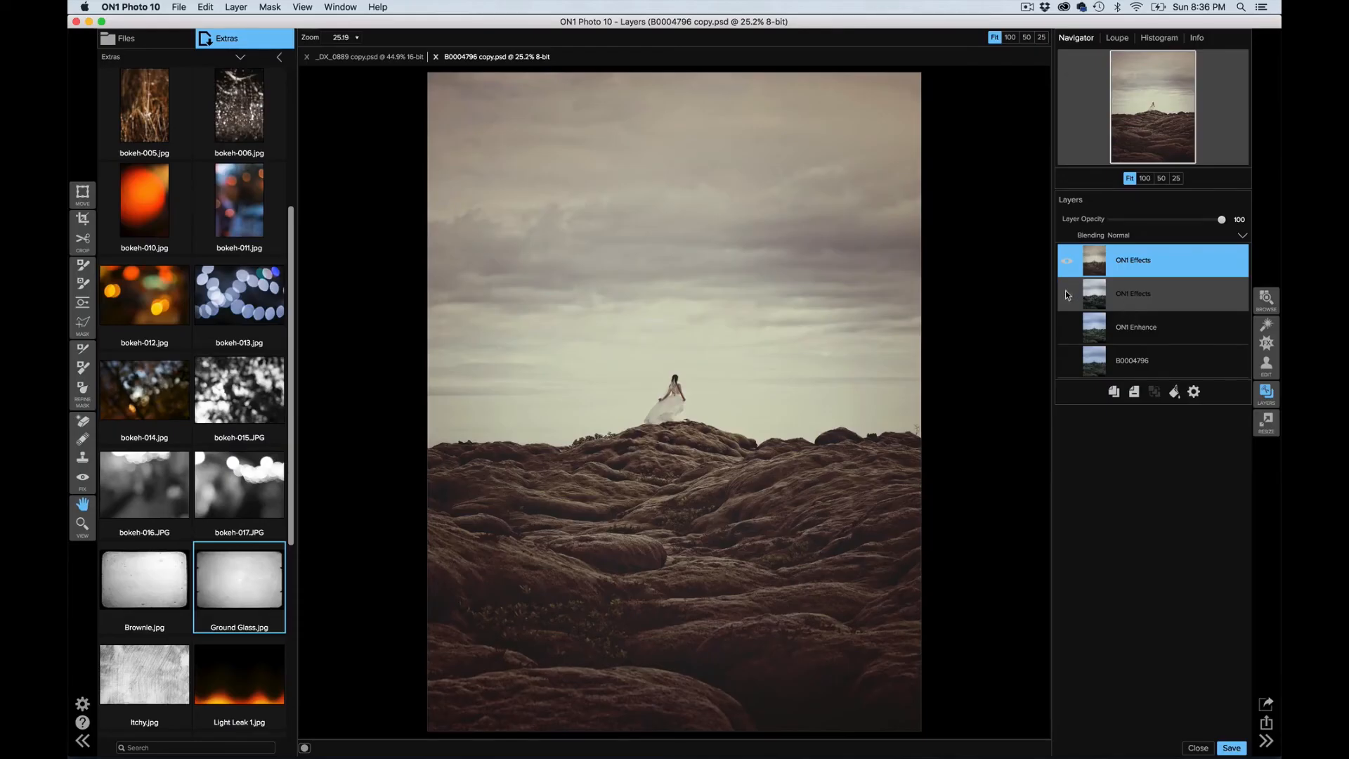
Step: Compare the photo with the topmost ON1 Effects layer hidden and shown, and select that layer
click(1069, 302)
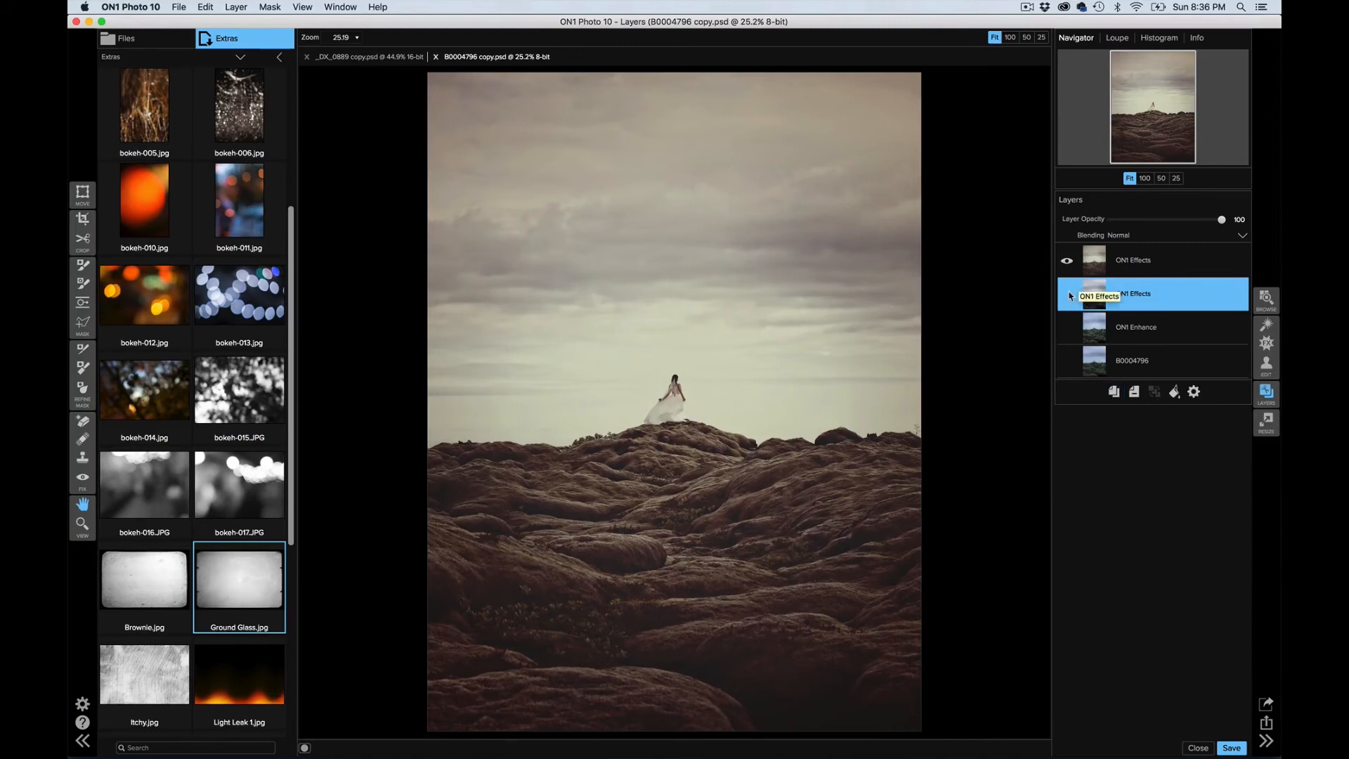
click(1068, 261)
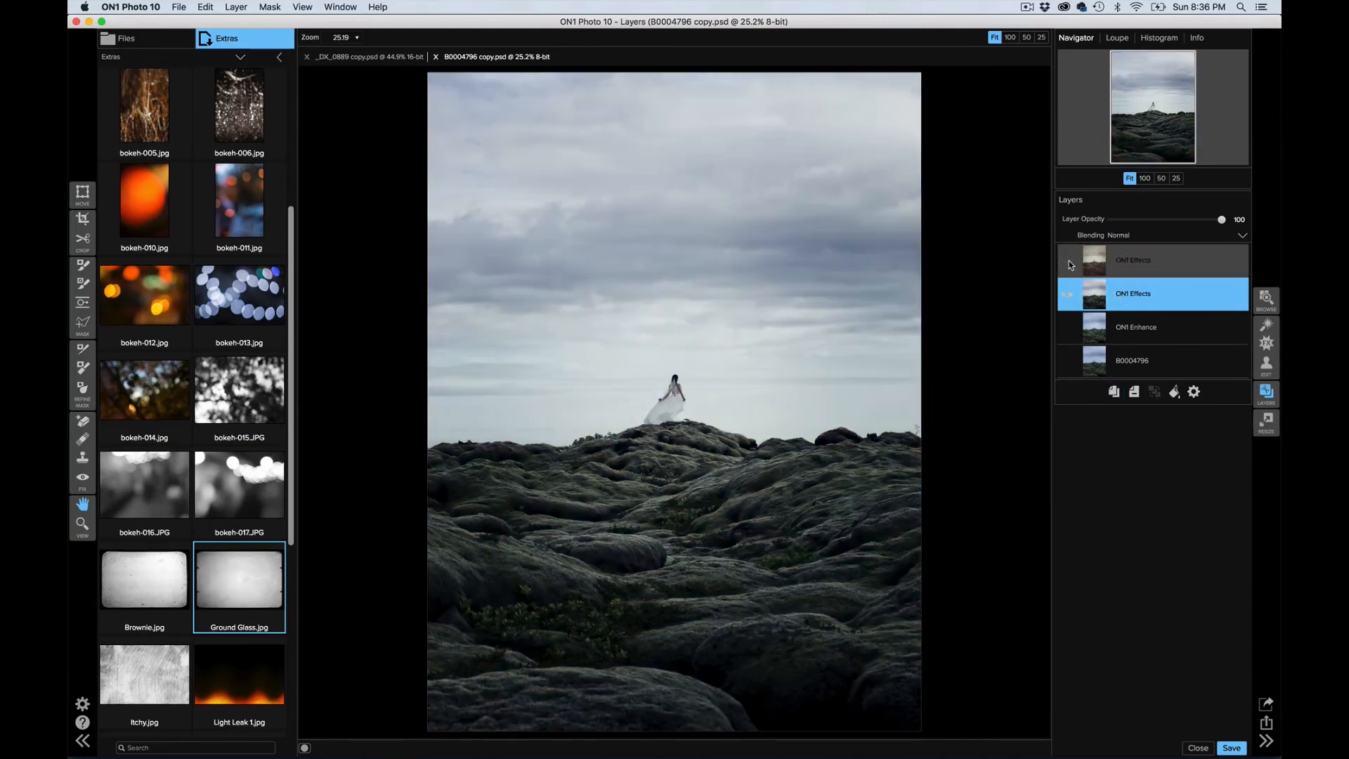
click(1068, 263)
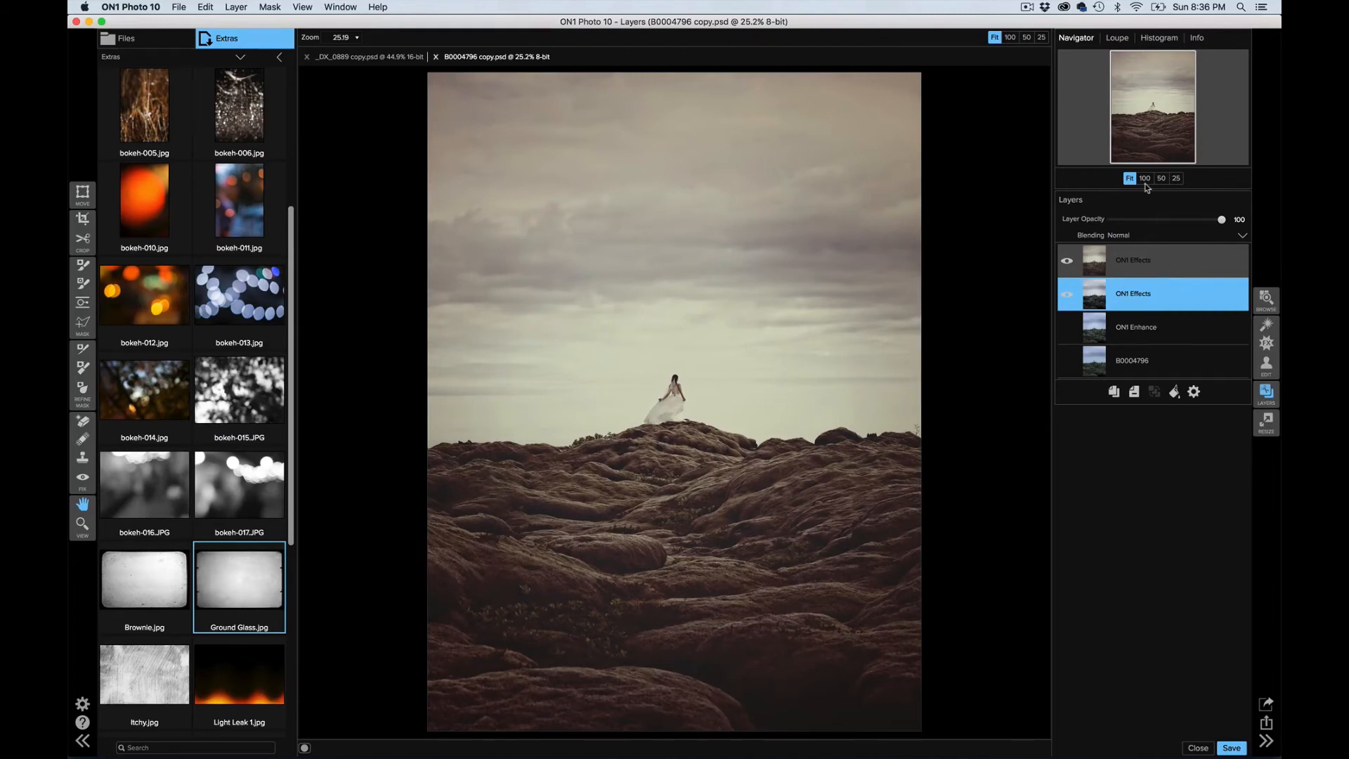
click(1156, 261)
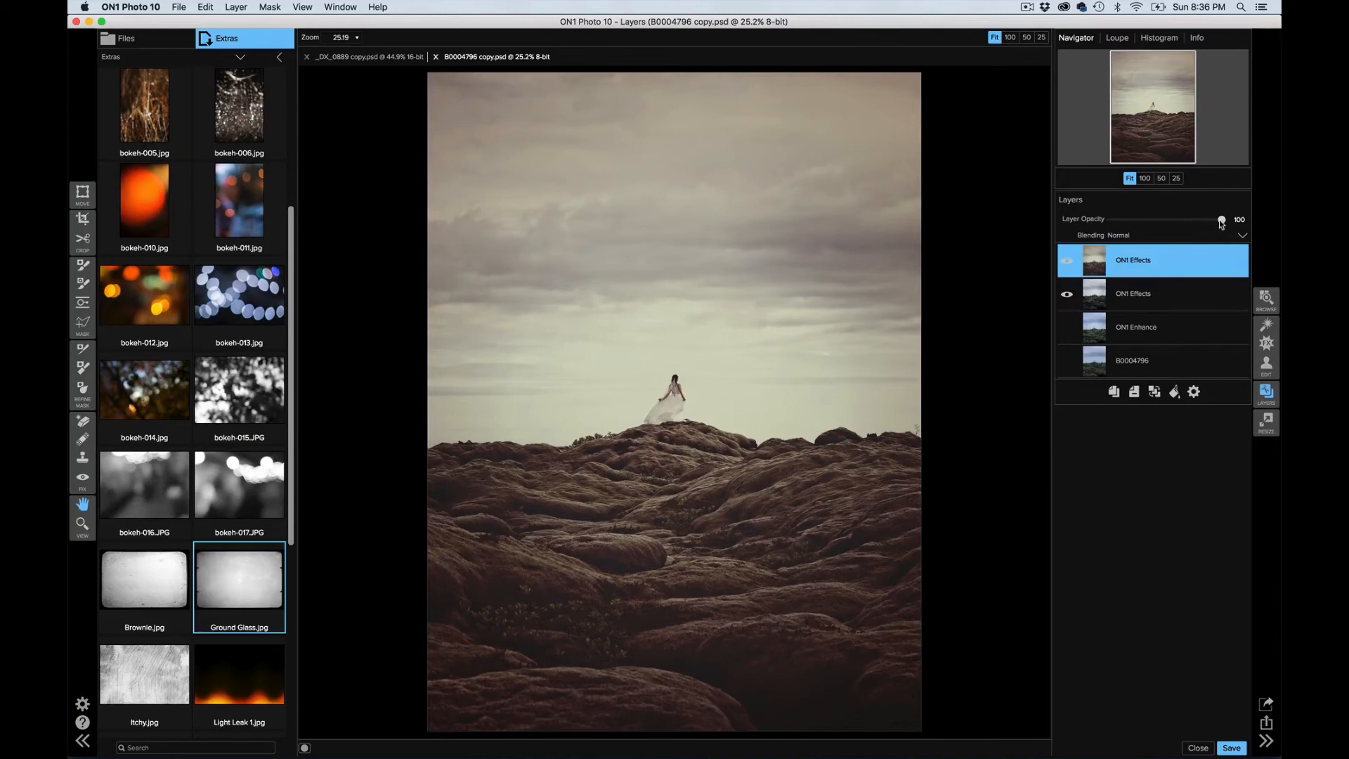
Step: Set the topmost ON1 Effects layer's opacity to 94 and review its blending modes, keeping Normal
mouse_move(1221, 220)
mouse_down()
mouse_move(1082, 224)
mouse_move(1212, 223)
mouse_up()
click(1129, 235)
click(1129, 235)
click(1130, 234)
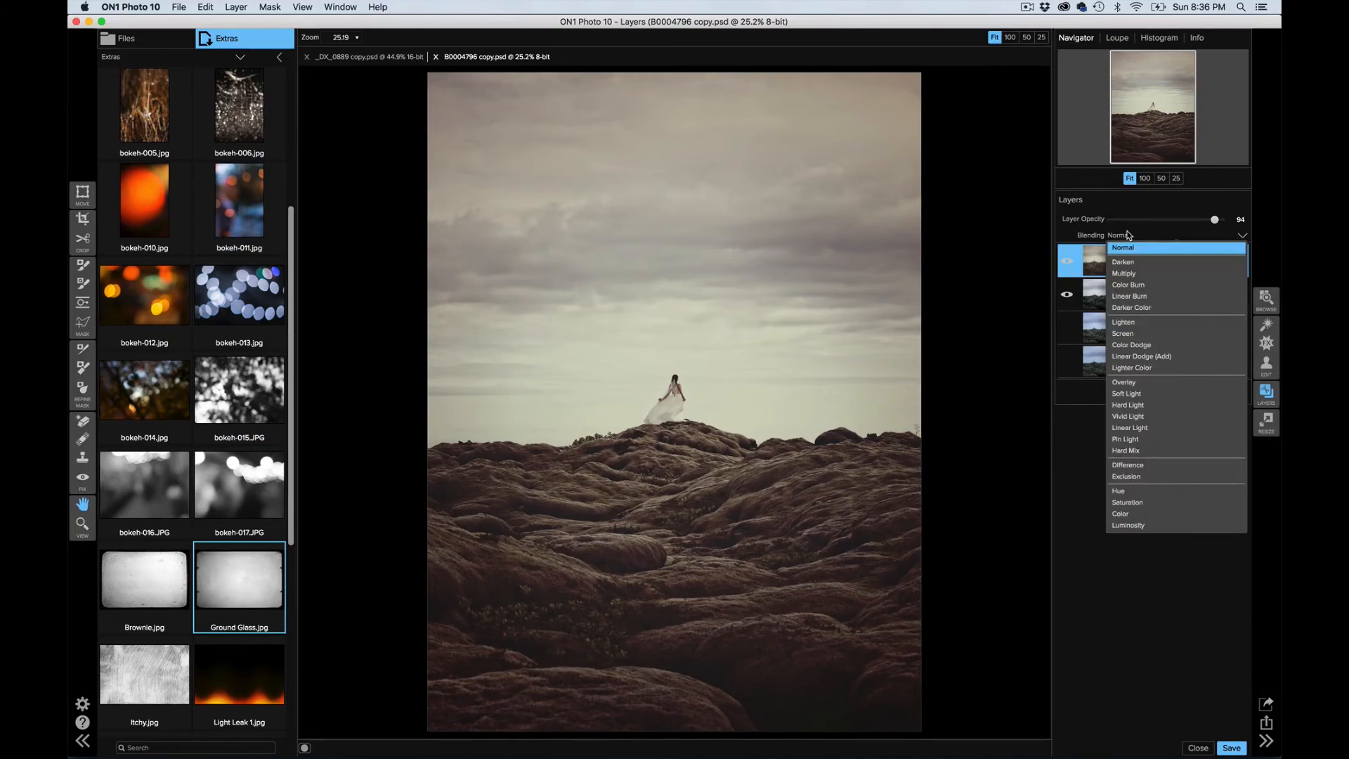
click(1129, 234)
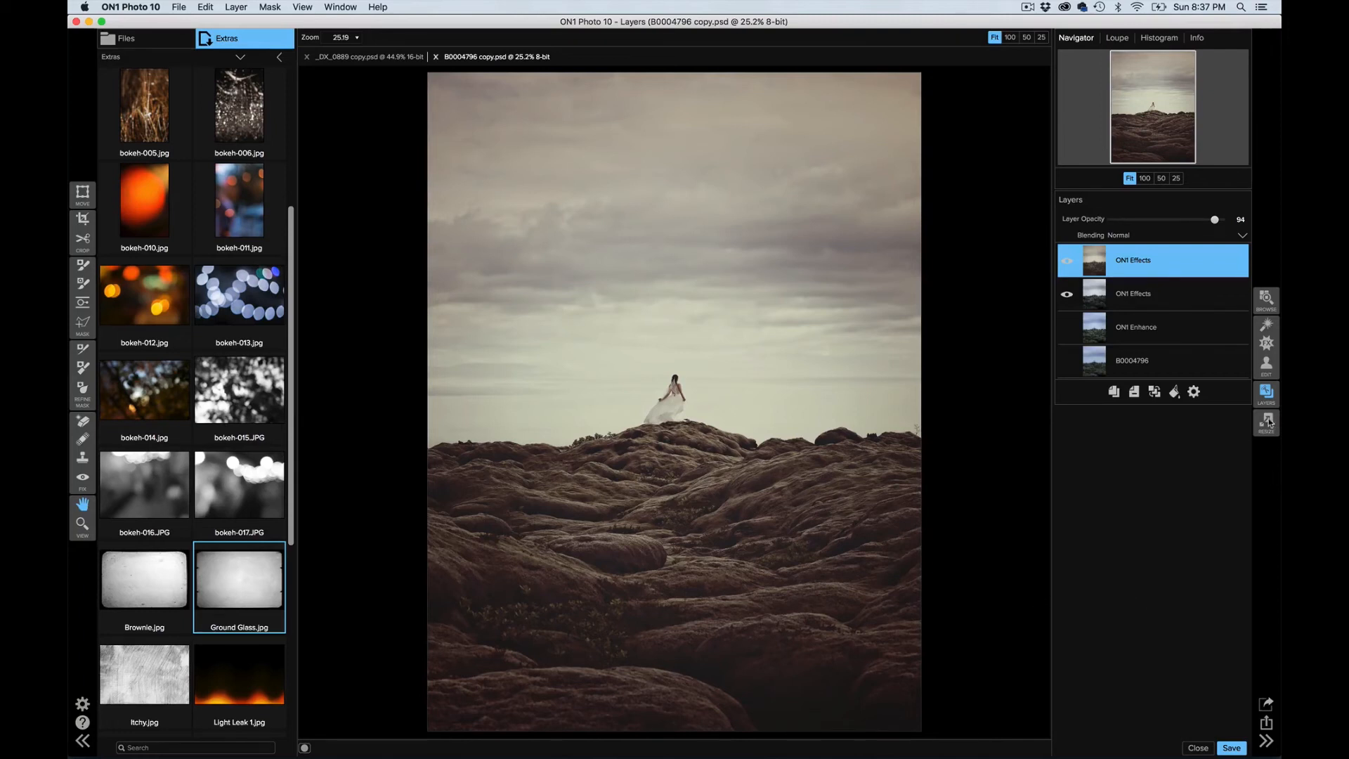
Step: Save the layered photo and open it in the Resize module
click(1234, 746)
click(1263, 425)
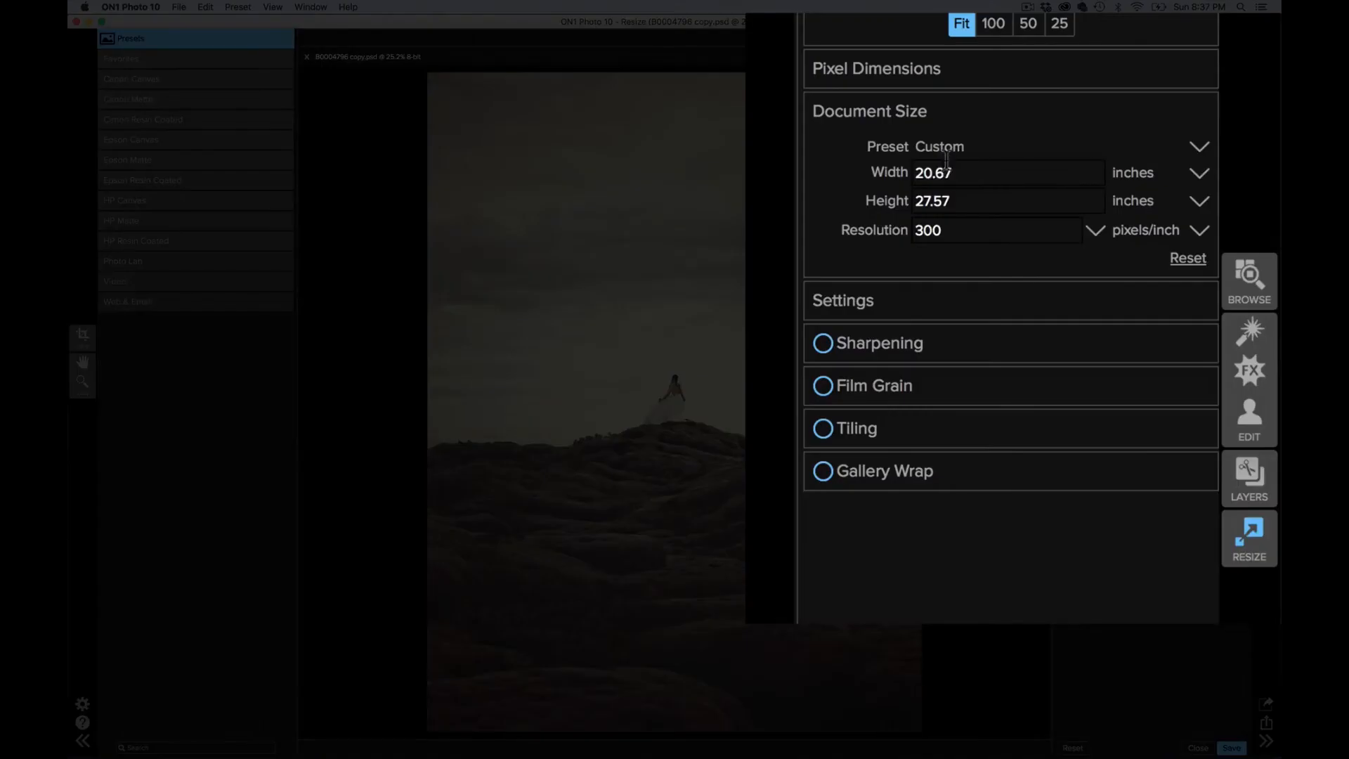
Step: Choose the 300ppi Canon/HP Printing resolution for the document size
click(1128, 248)
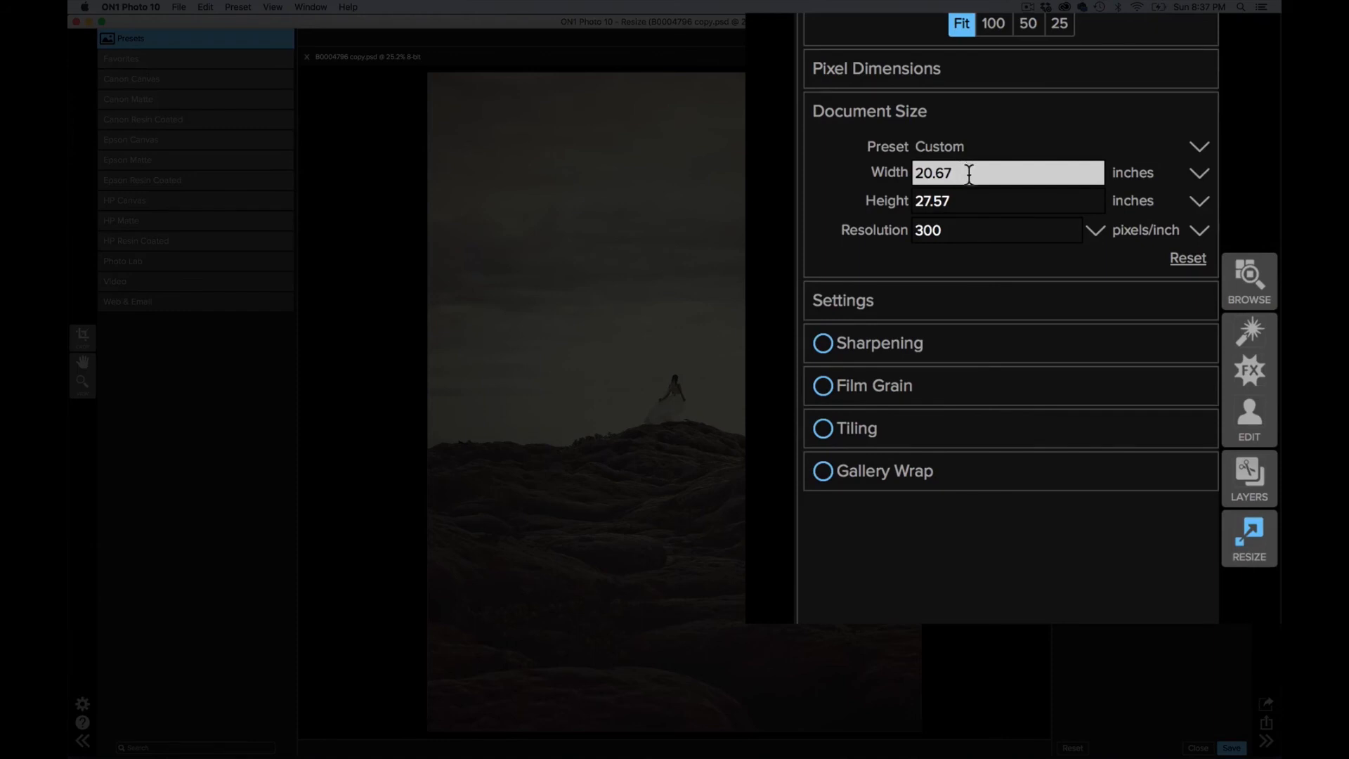
click(1193, 278)
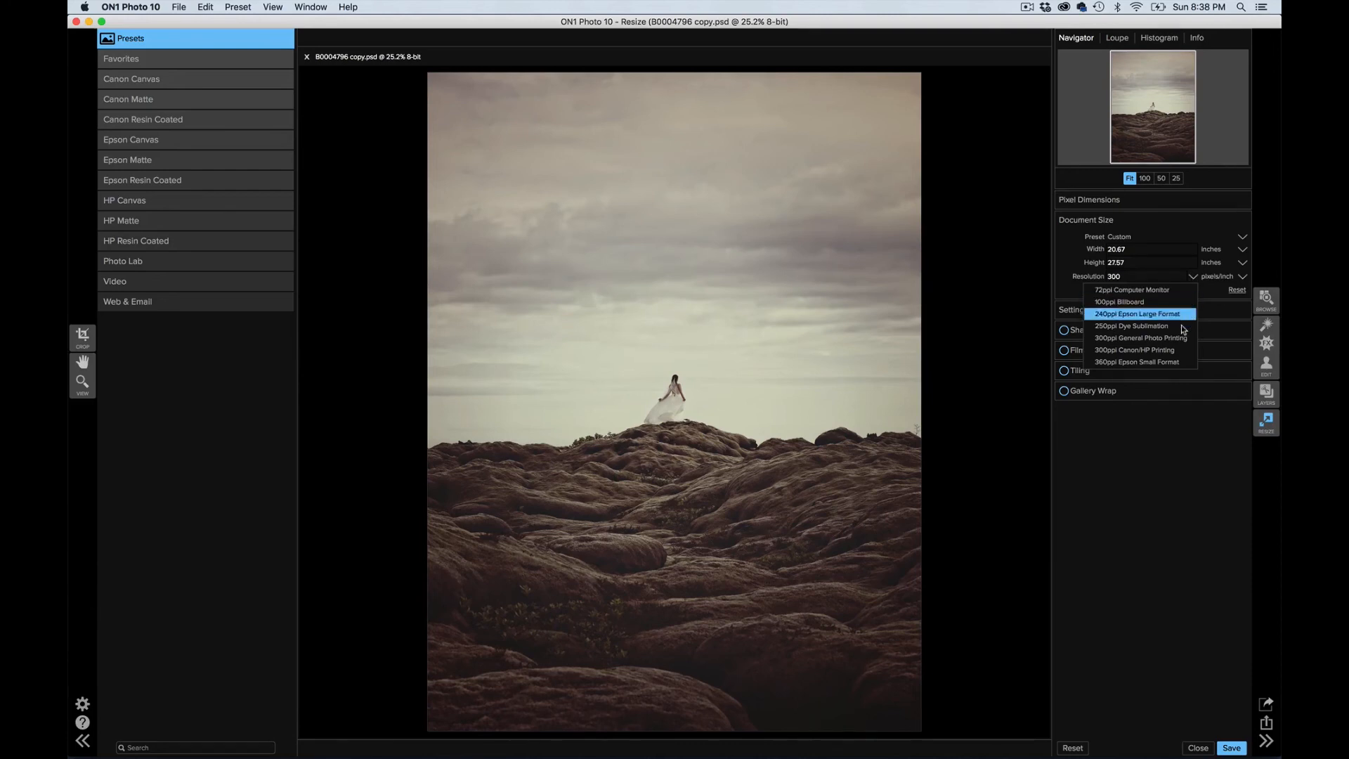
click(1152, 350)
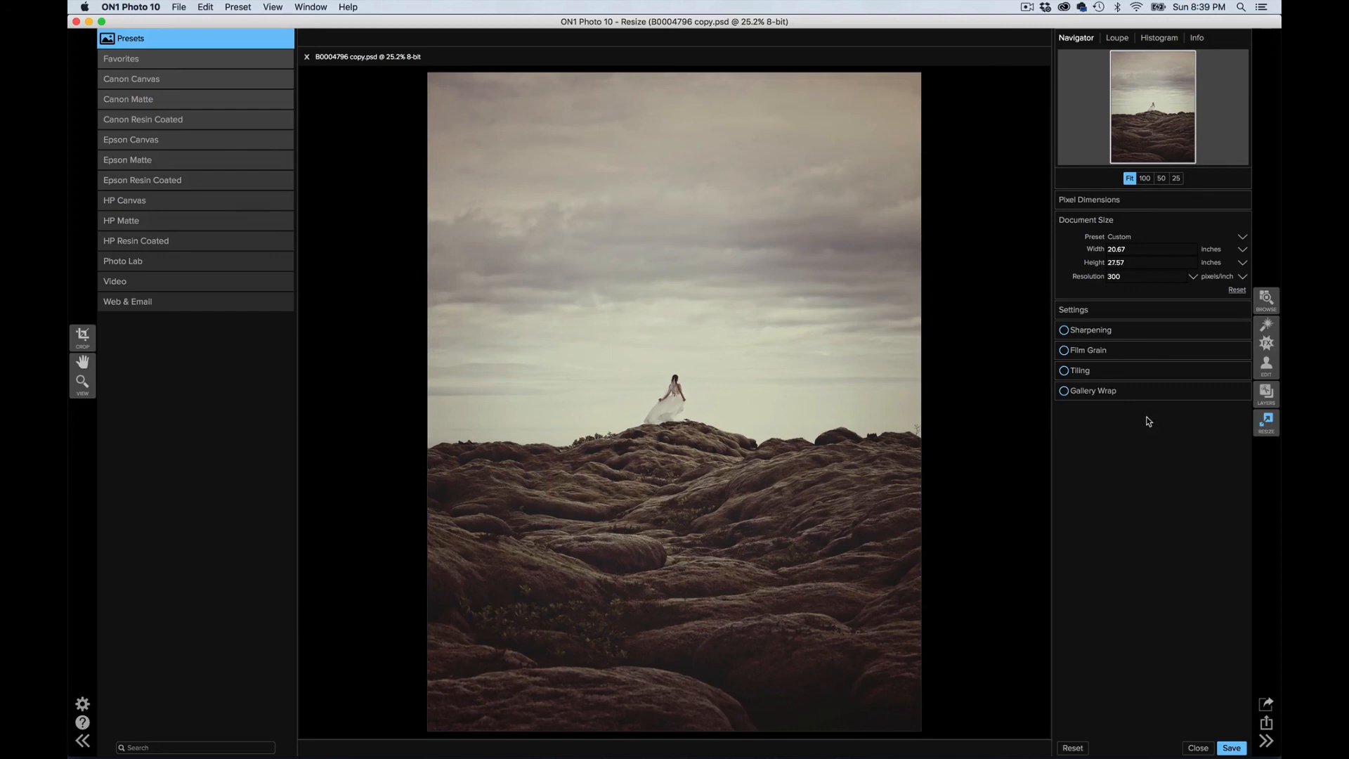
Step: Apply the Epson 16x20 Gallery Wrap preset from the Epson Canvas category to the photo
click(1145, 250)
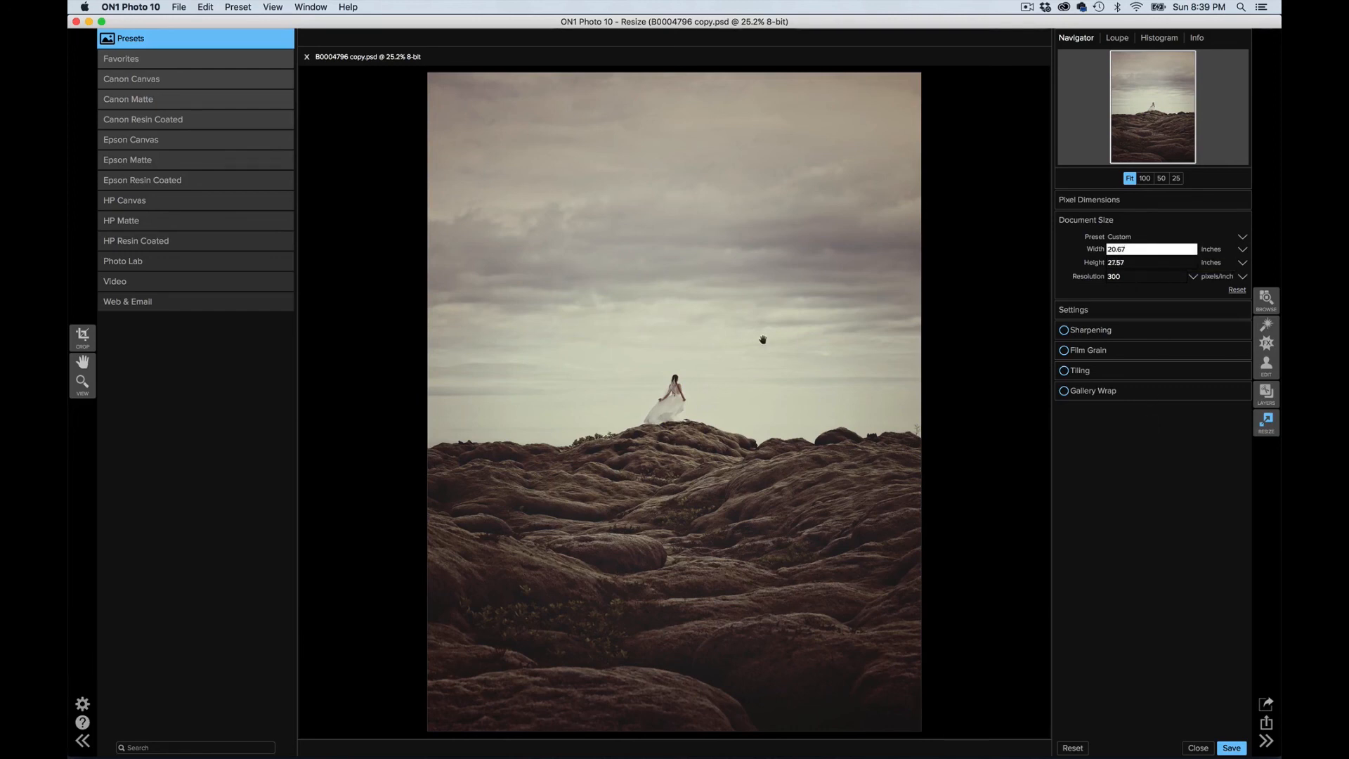
click(158, 139)
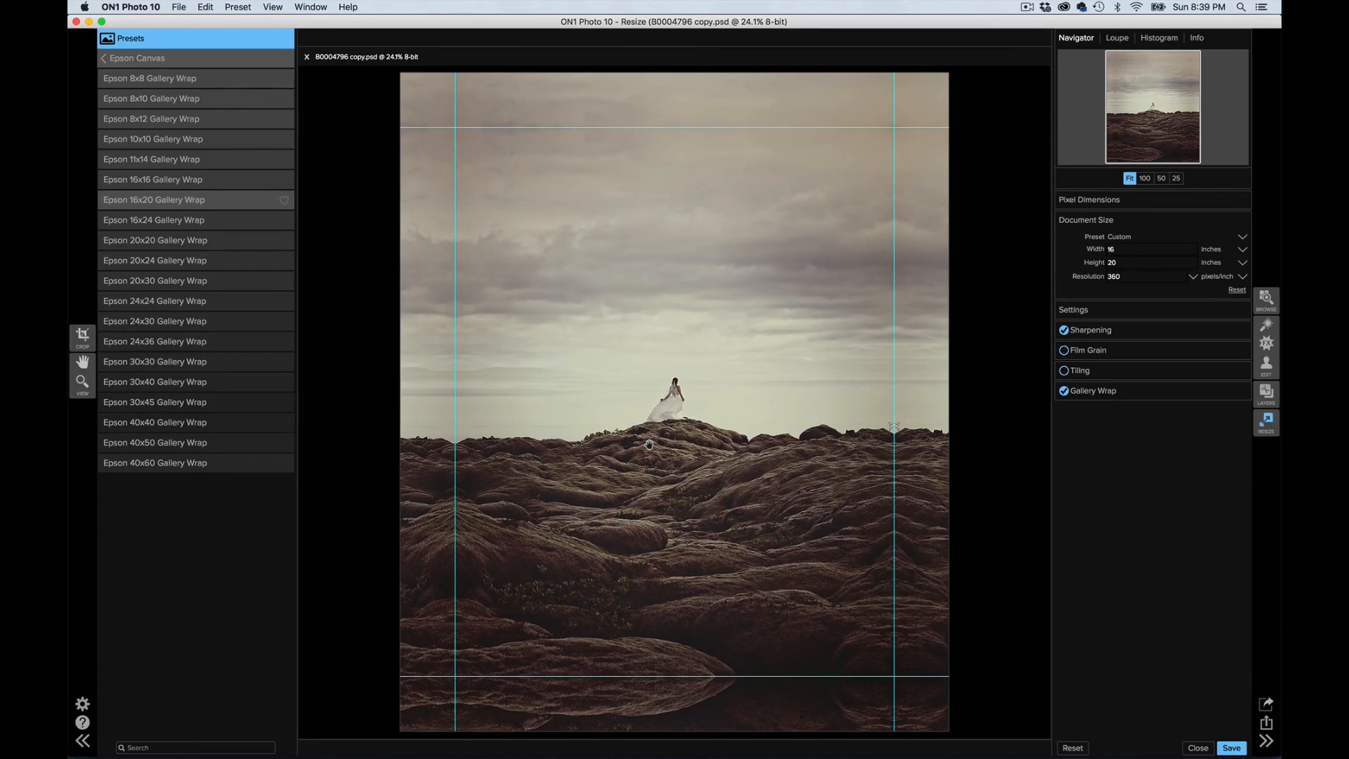
Step: Switch to Firefox, look through the ON1 Photo 10.5 offer page and its new features, and return to ON1 Photo 10
key(super+Tab)
key(super+Tab)
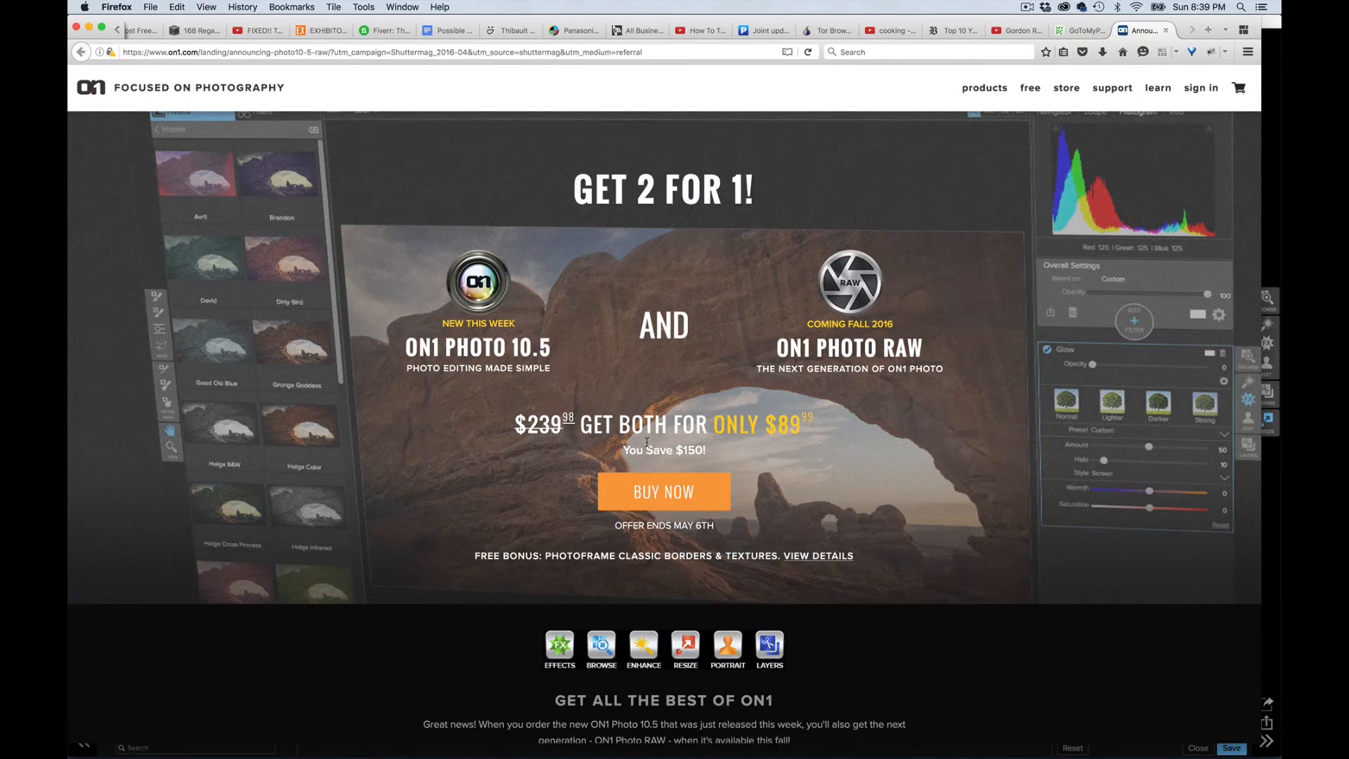
scroll(646, 442, down, 10)
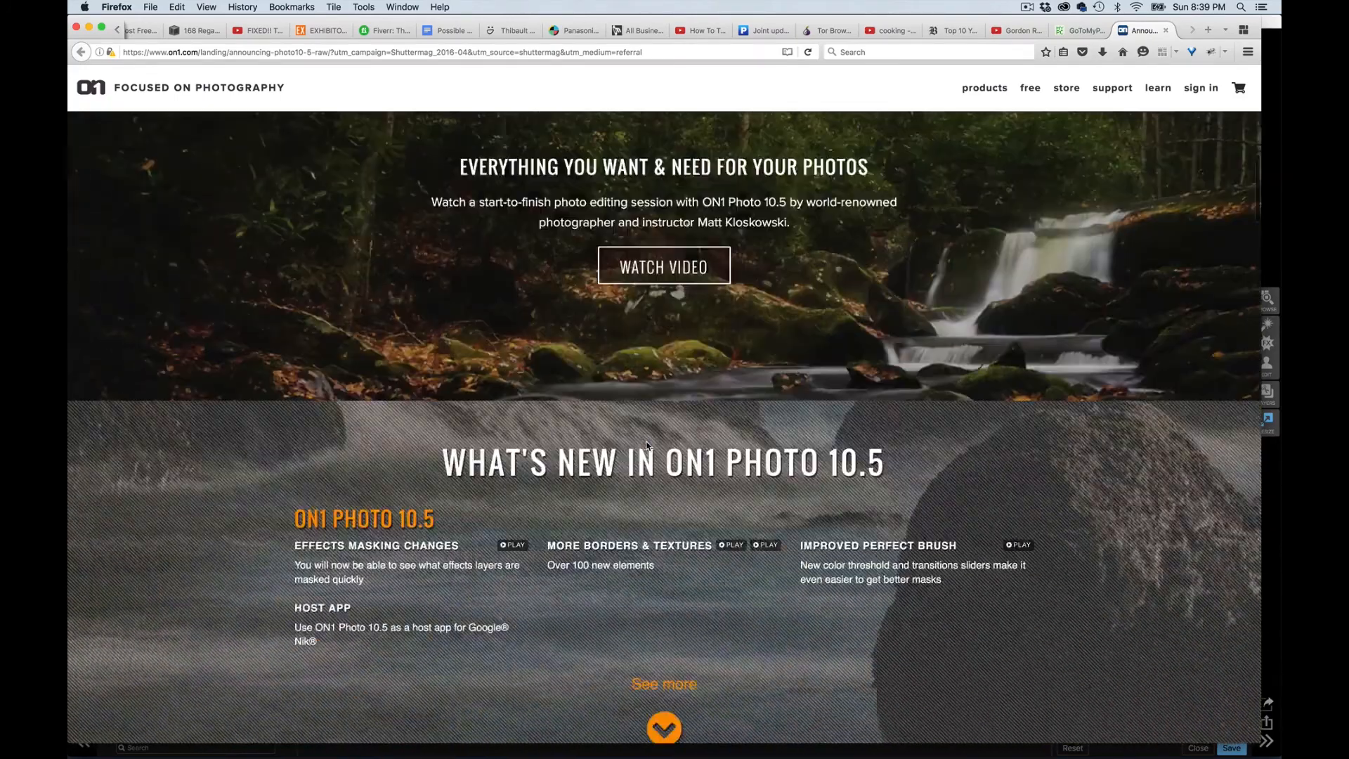
scroll(646, 444, down, 5)
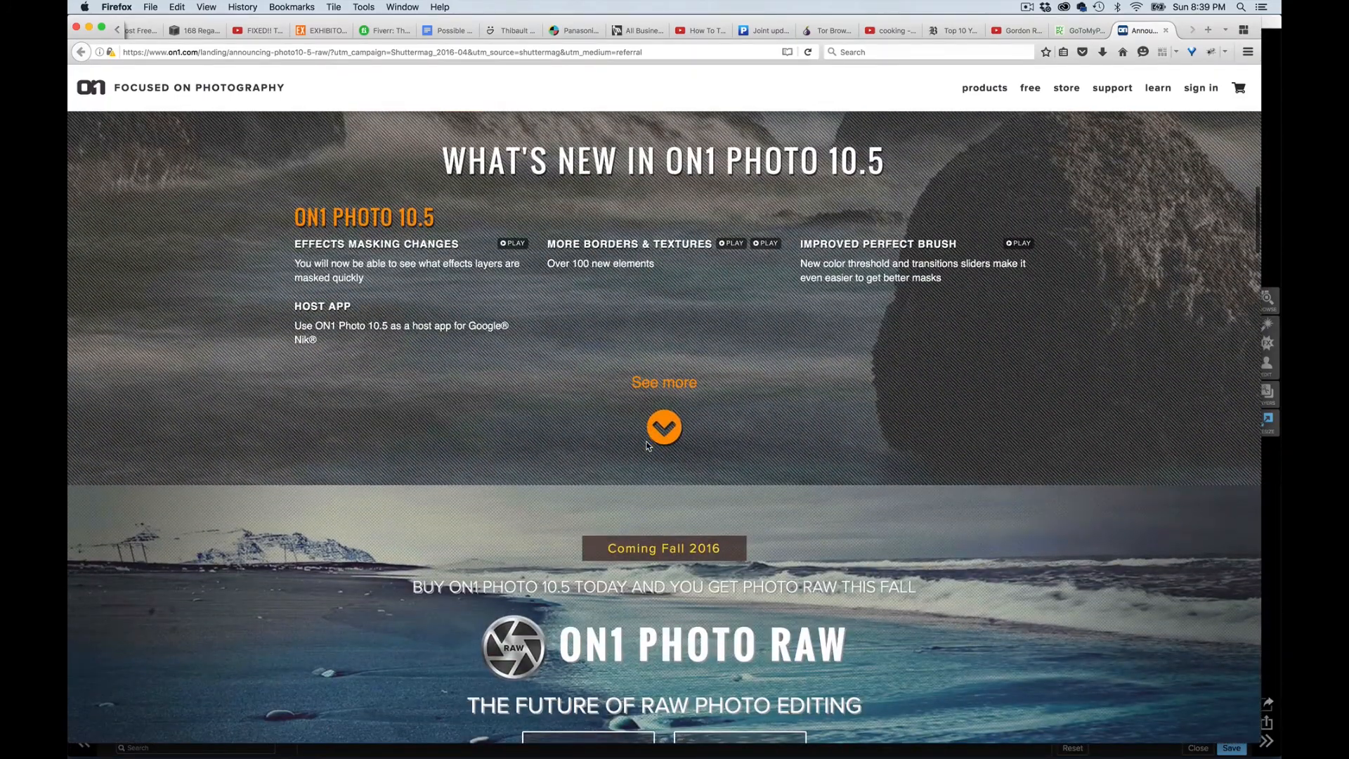
scroll(648, 445, down, 6)
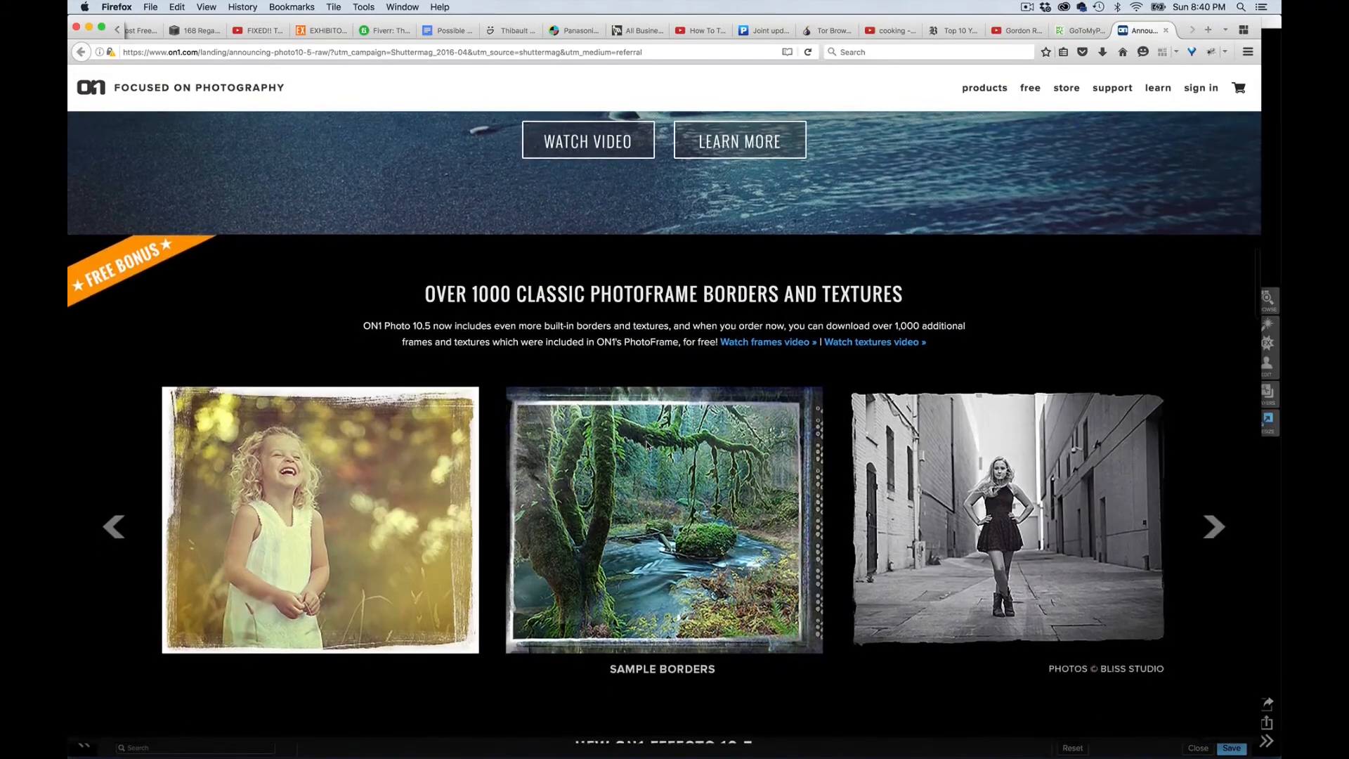
scroll(647, 444, down, 8)
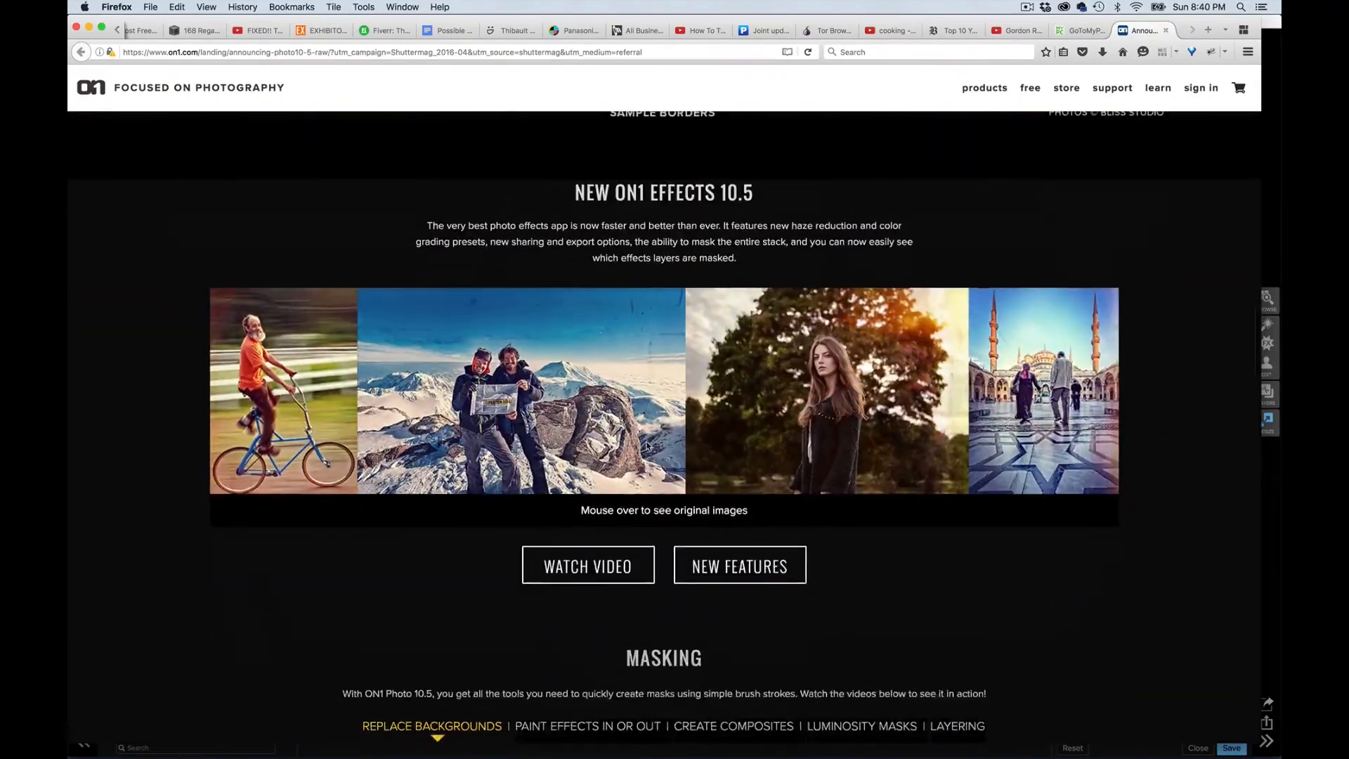
scroll(647, 445, up, 15)
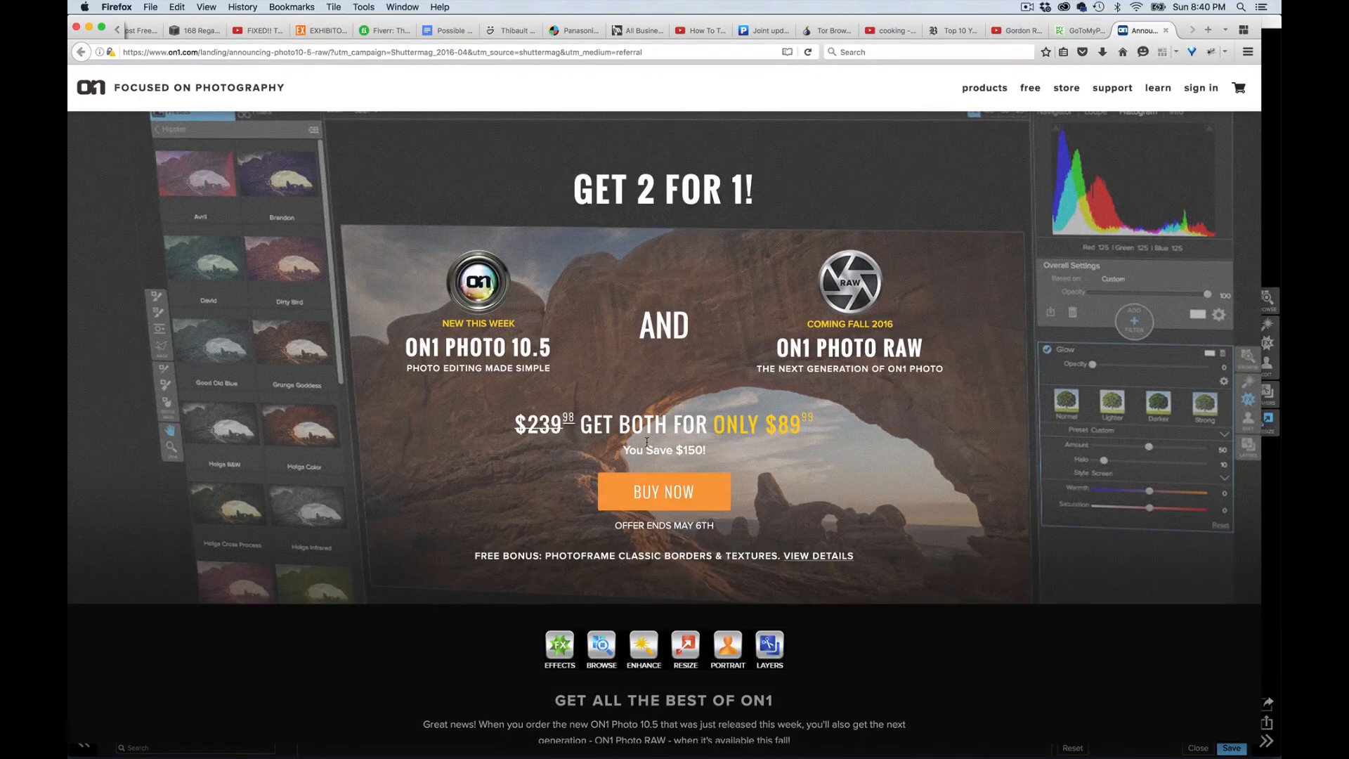
key(super+Tab)
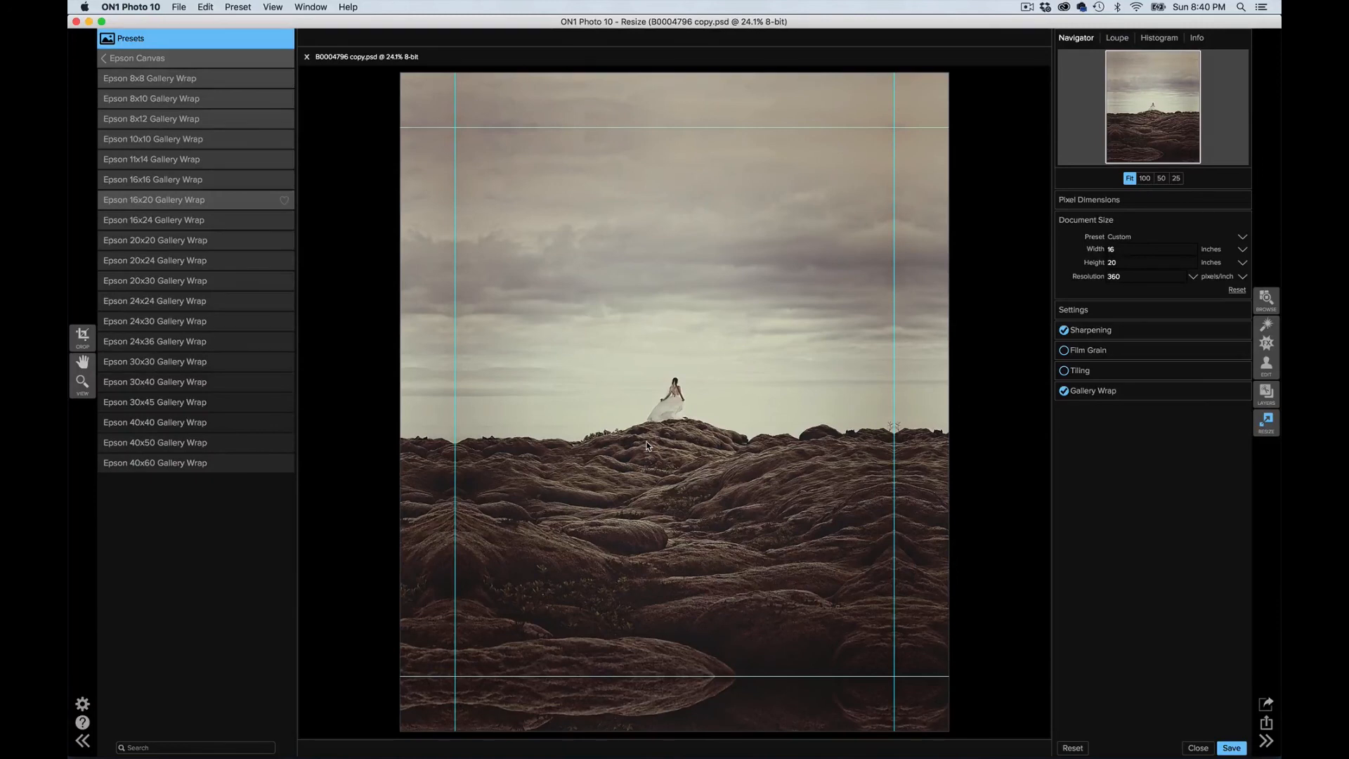
mouse_move(1134, 756)
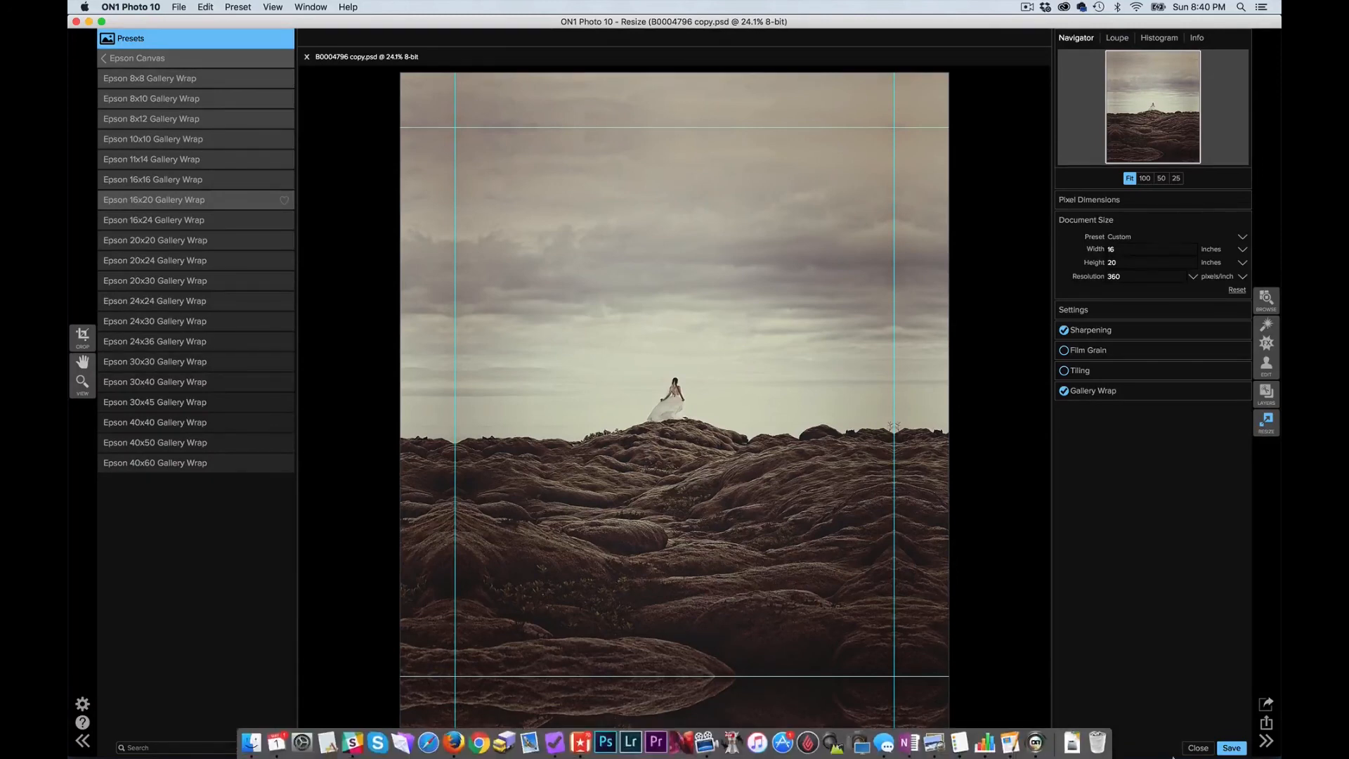